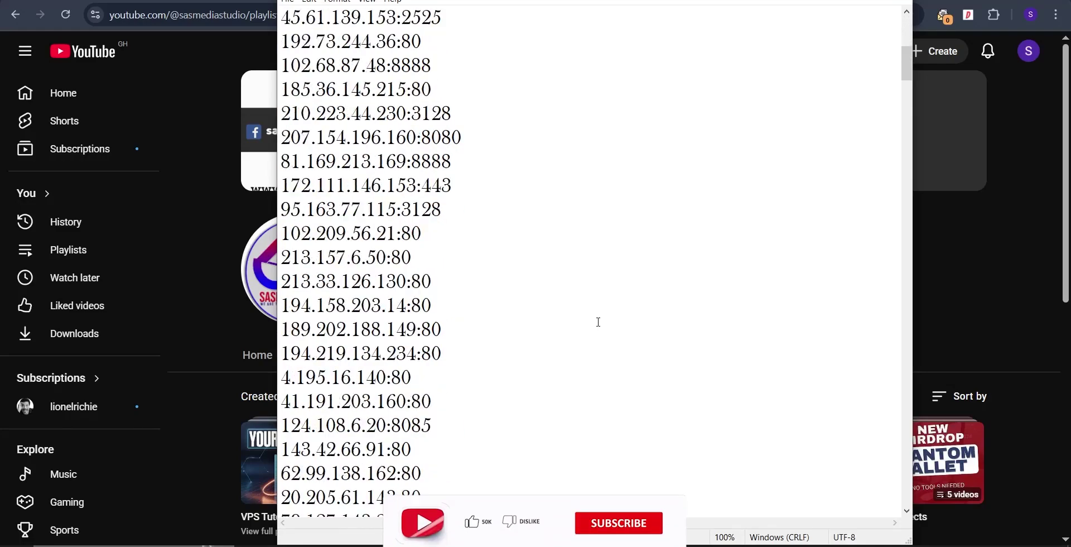
Look through the saved list of proxy addresses and ports in the open text file.
scroll(599, 322, "down", 13)
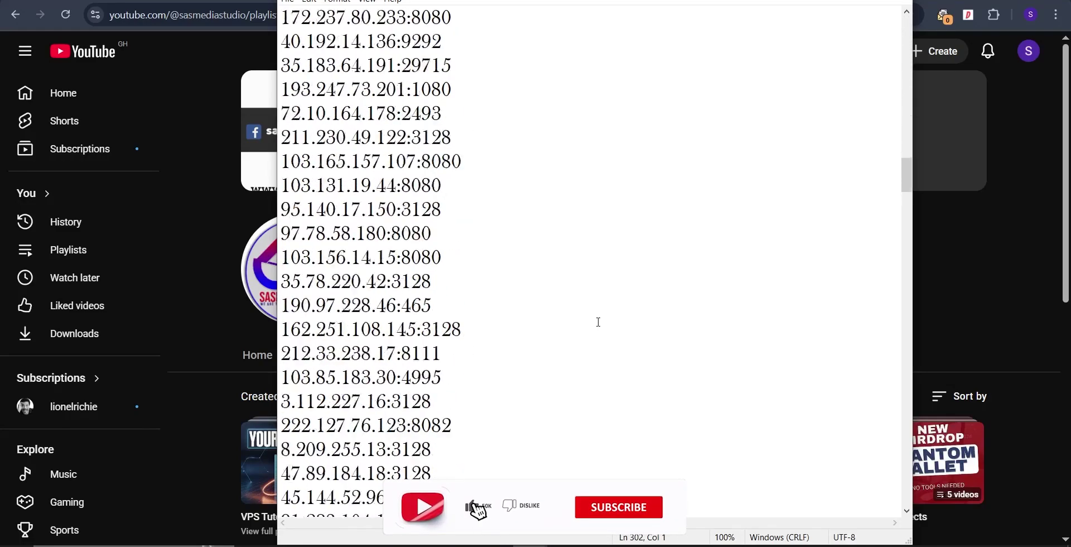
scroll(596, 324, "up", 5)
scroll(596, 324, "up", 17)
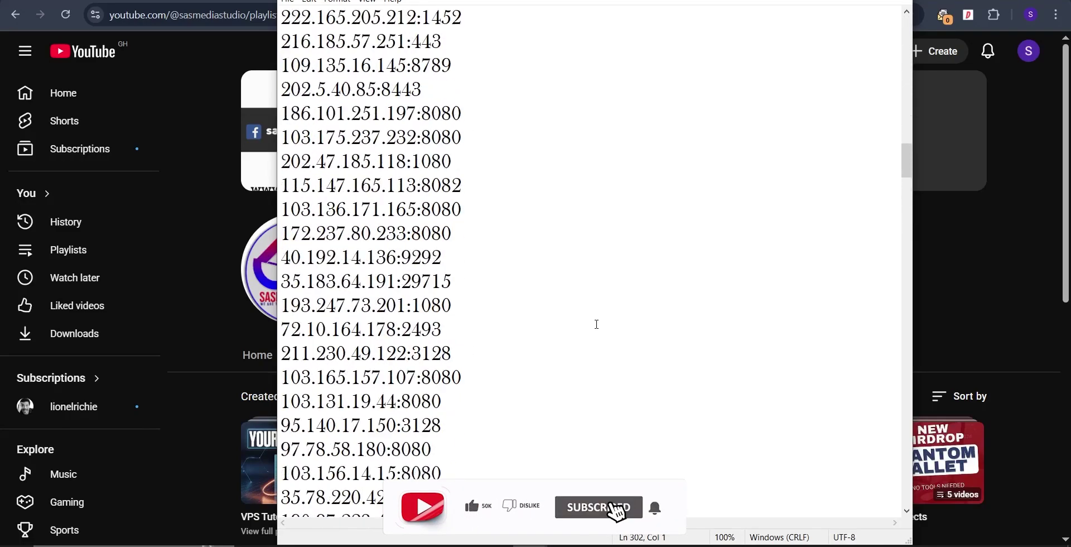
scroll(597, 324, "up", 5)
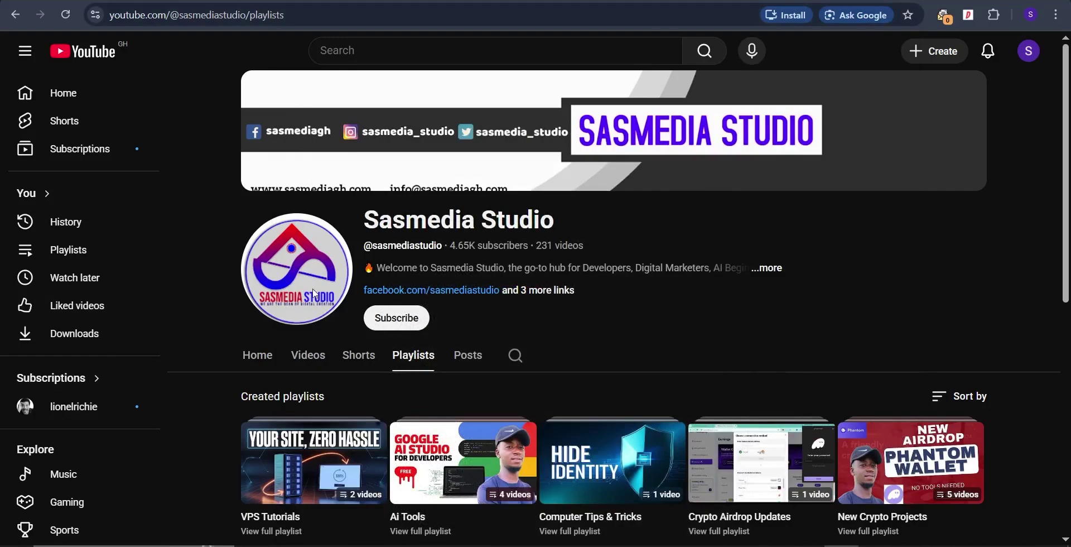
Browse the created playlists on the Sasmedia Studio YouTube channel page.
left_click_drag(366, 223, 608, 223)
scroll(497, 325, "down", 2)
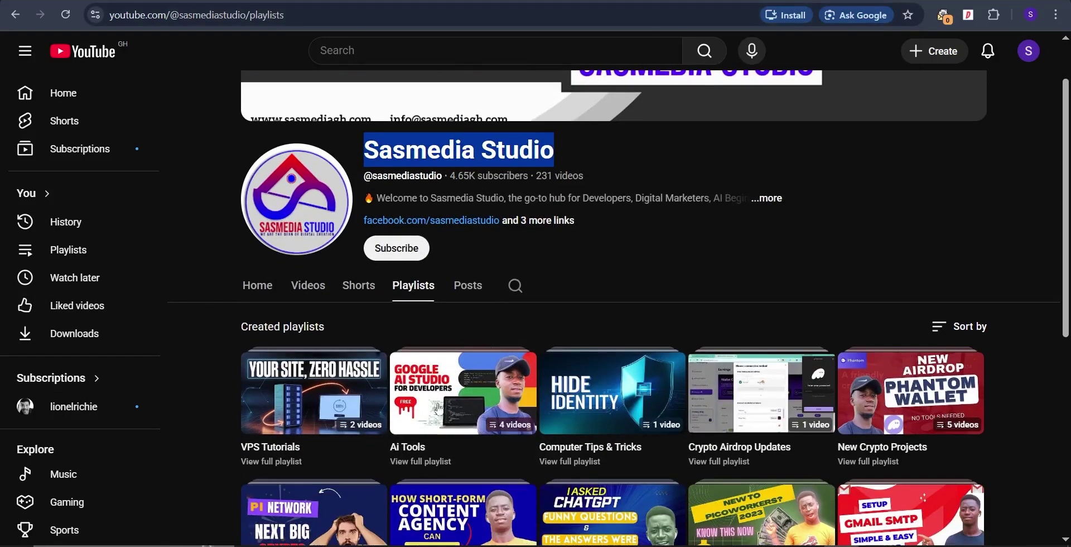
scroll(446, 407, "down", 1)
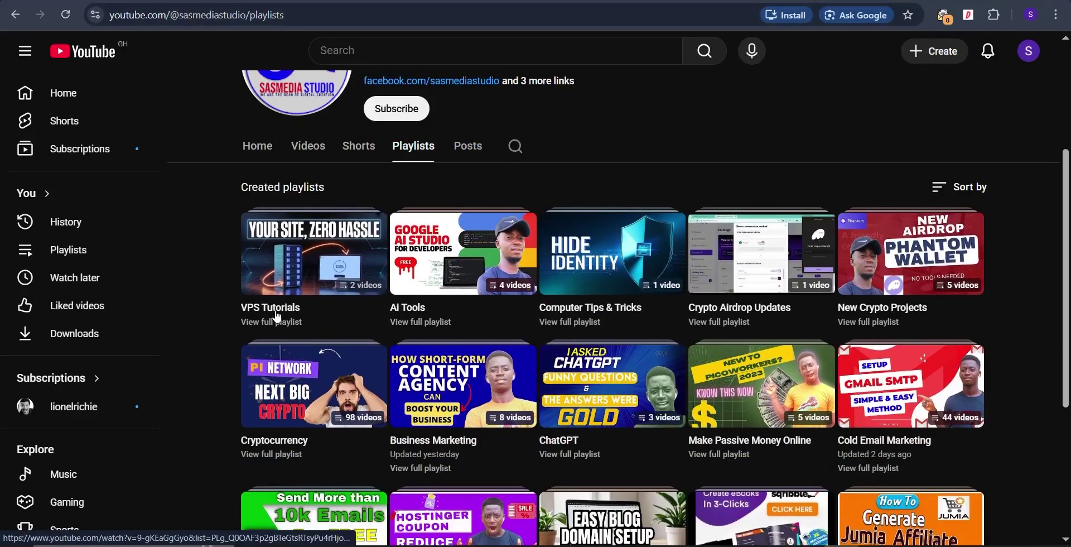
mouse_move(323, 300)
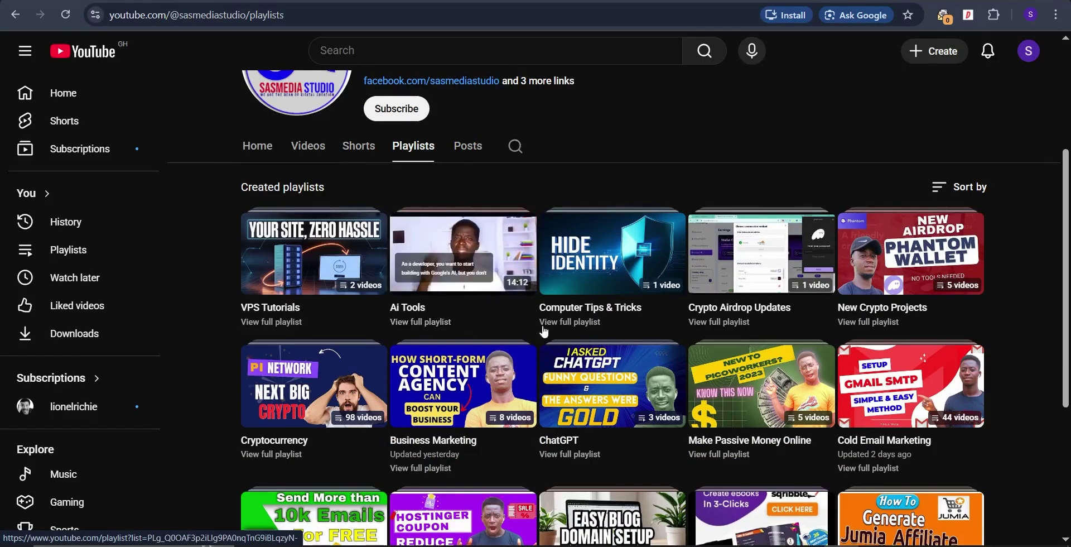
scroll(273, 467, "down", 2)
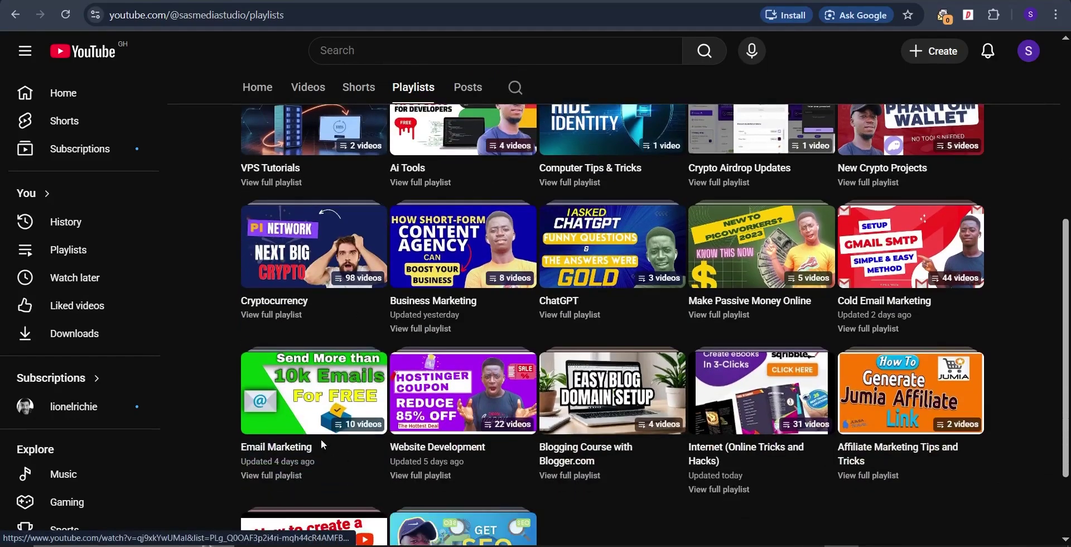
scroll(294, 460, "down", 1)
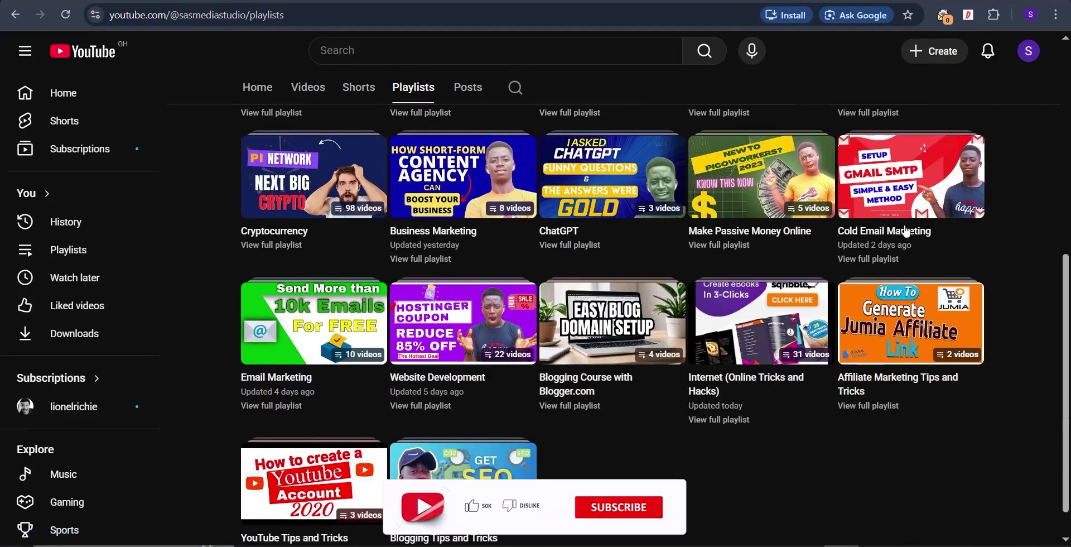
scroll(927, 190, "up", 1)
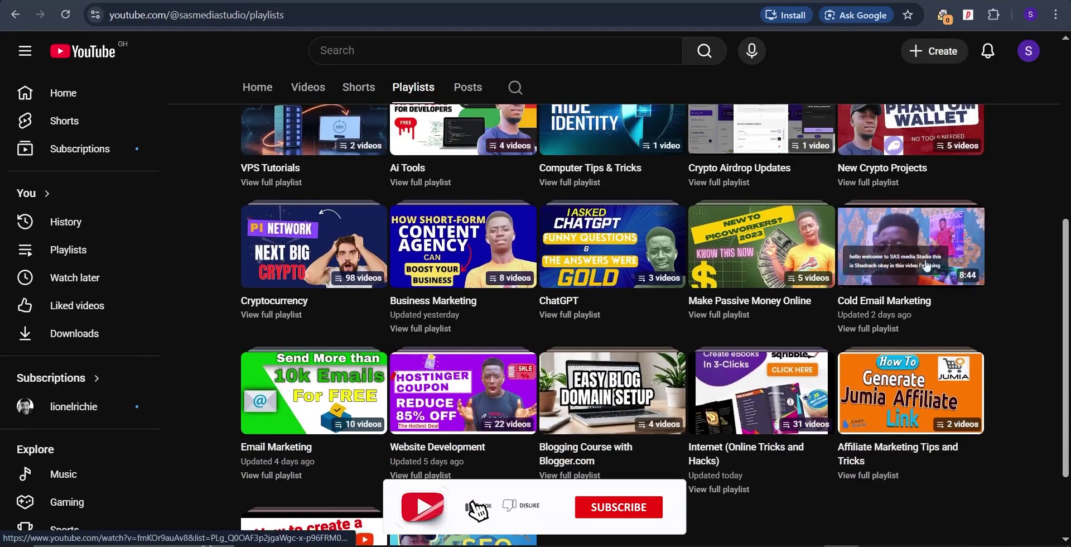
scroll(558, 307, "up", 1)
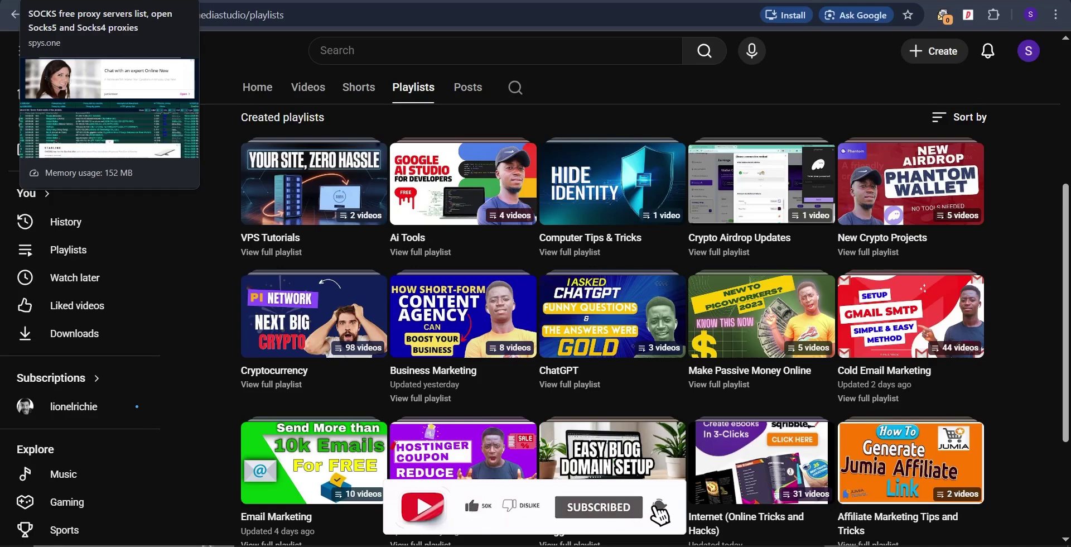
Switch to the SOCKS proxy list on spys.one and review the proxy addresses and types in the table.
left_click(84, 2)
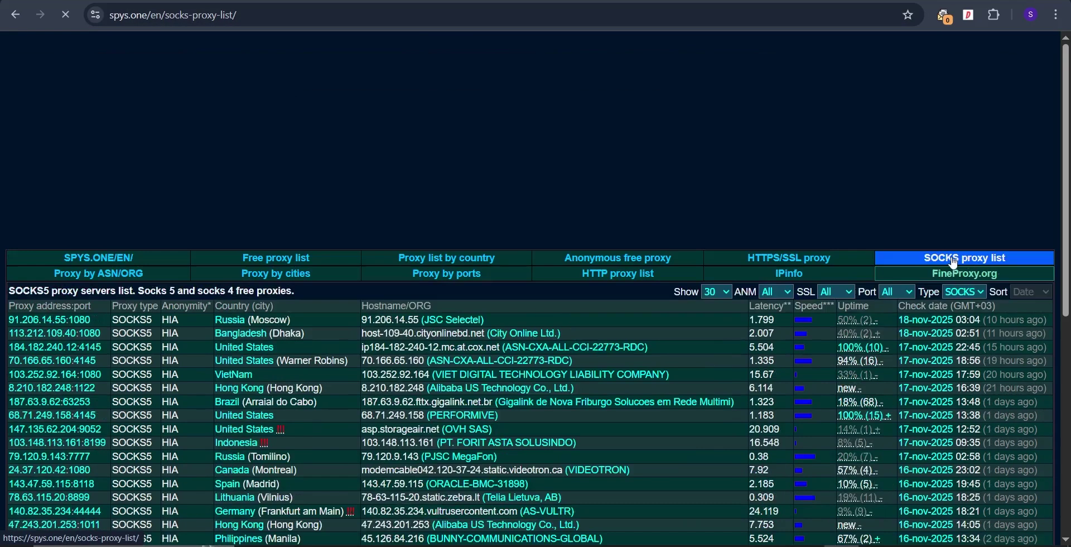
scroll(114, 184, "down", 3)
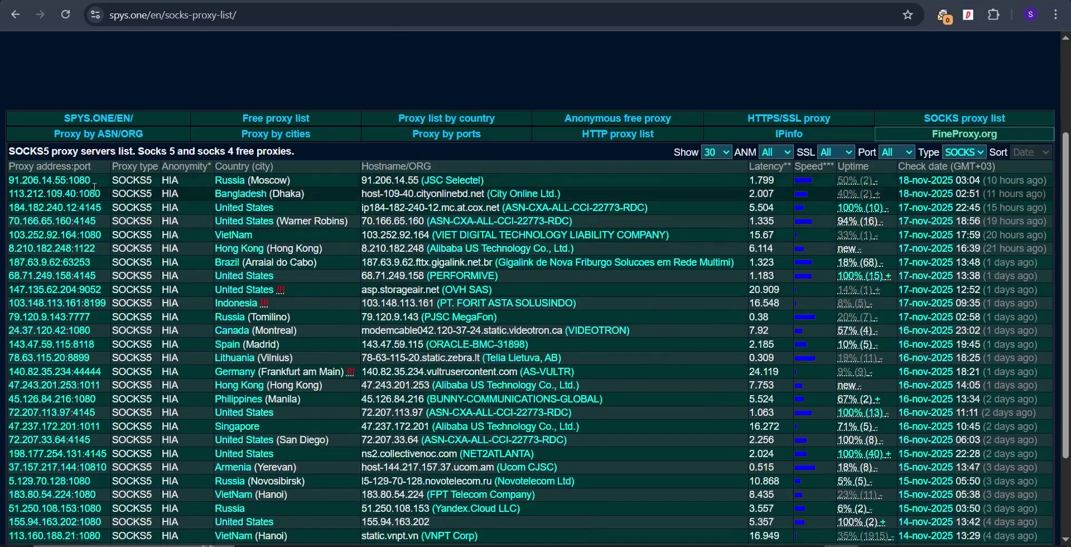
left_click_drag(133, 194, 140, 234)
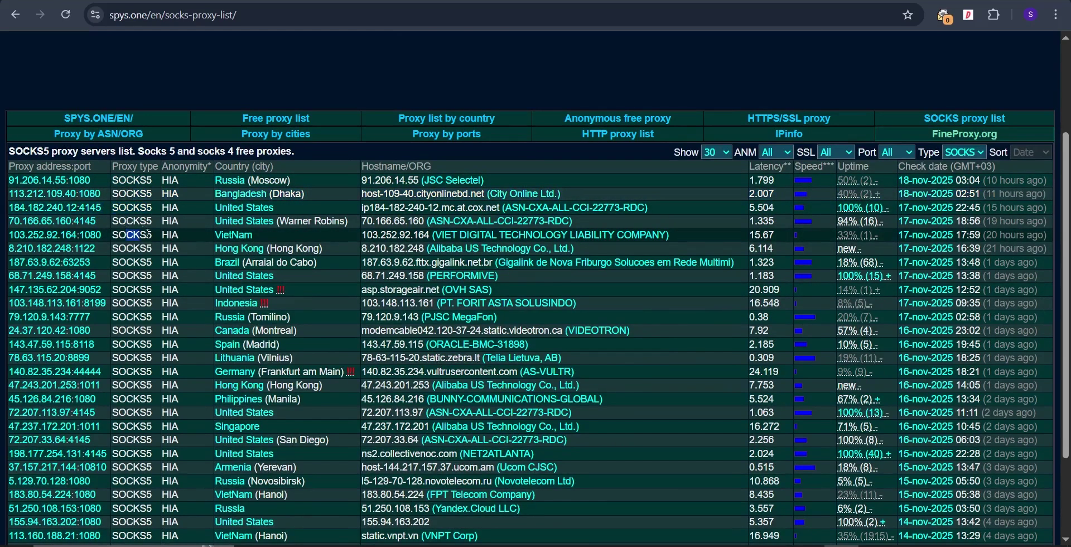
scroll(574, 198, "down", 2)
scroll(577, 196, "up", 2)
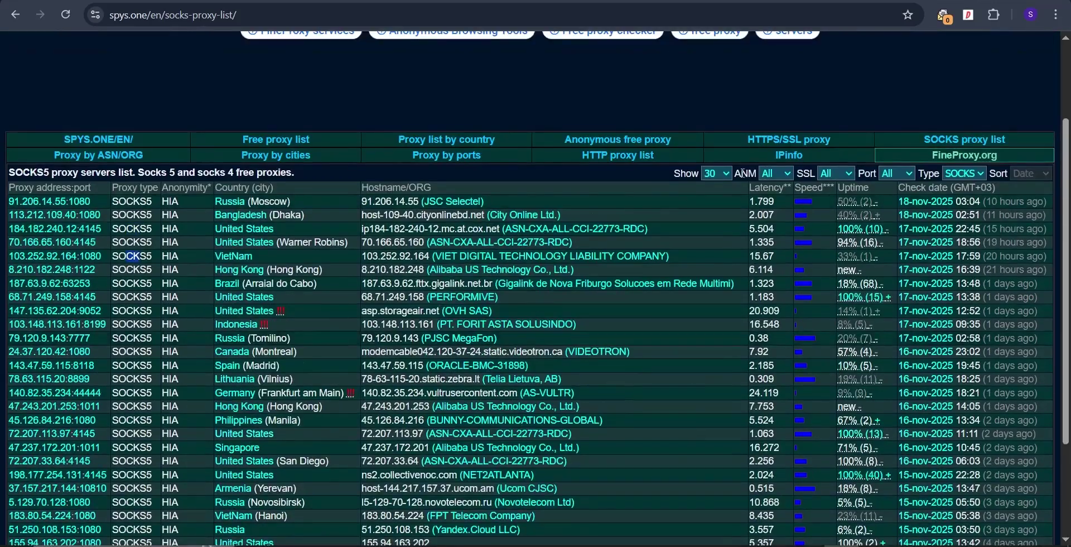
Set the SOCKS proxy list to show 200 entries.
left_click_drag(675, 173, 734, 177)
left_click(714, 175)
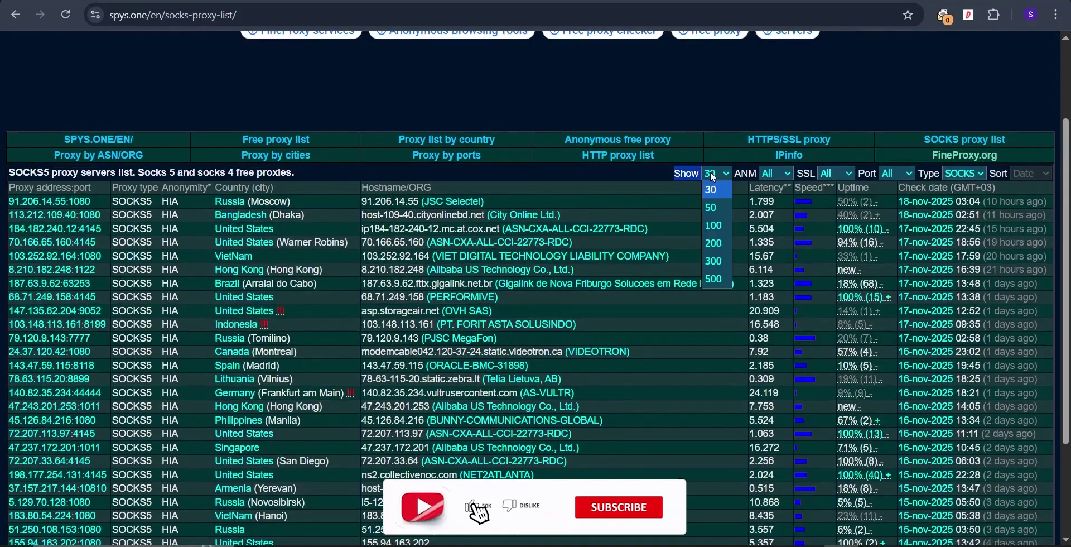
left_click(709, 243)
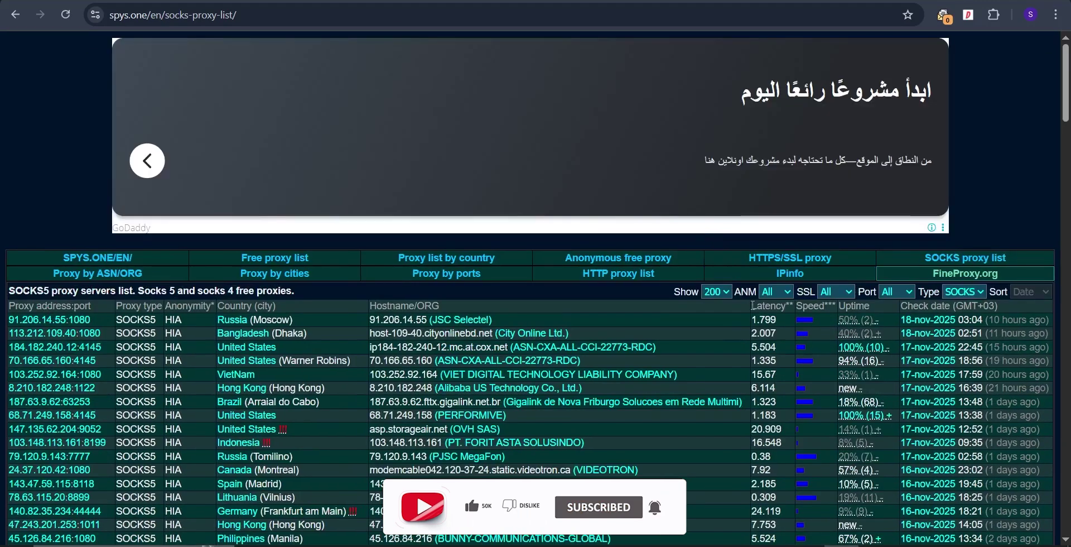
Select and copy the entire content of the SOCKS proxy list page.
scroll(744, 316, "down", 3)
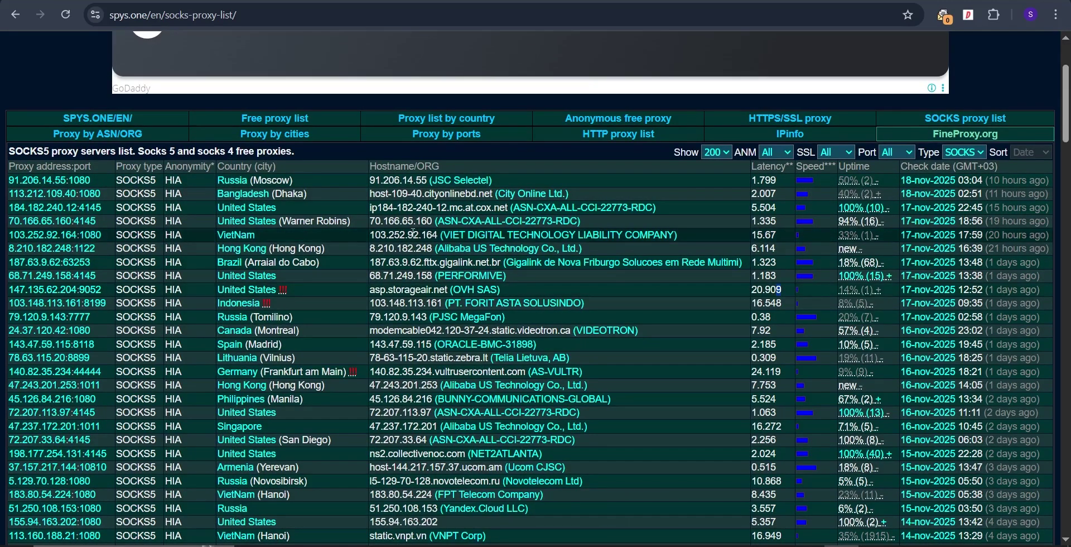
scroll(411, 234, "down", 5)
key("ctrl+a")
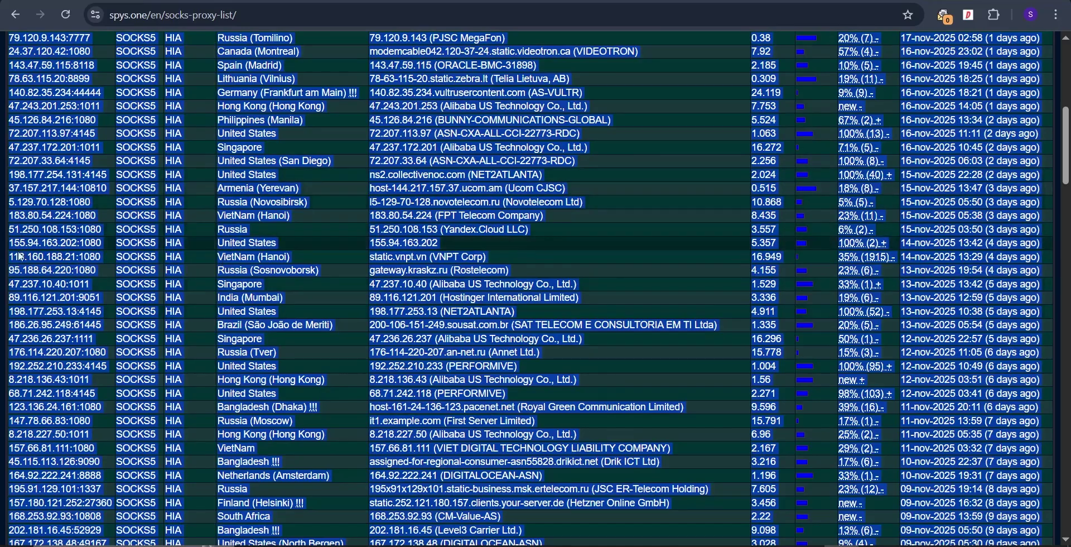
scroll(145, 128, "down", 1)
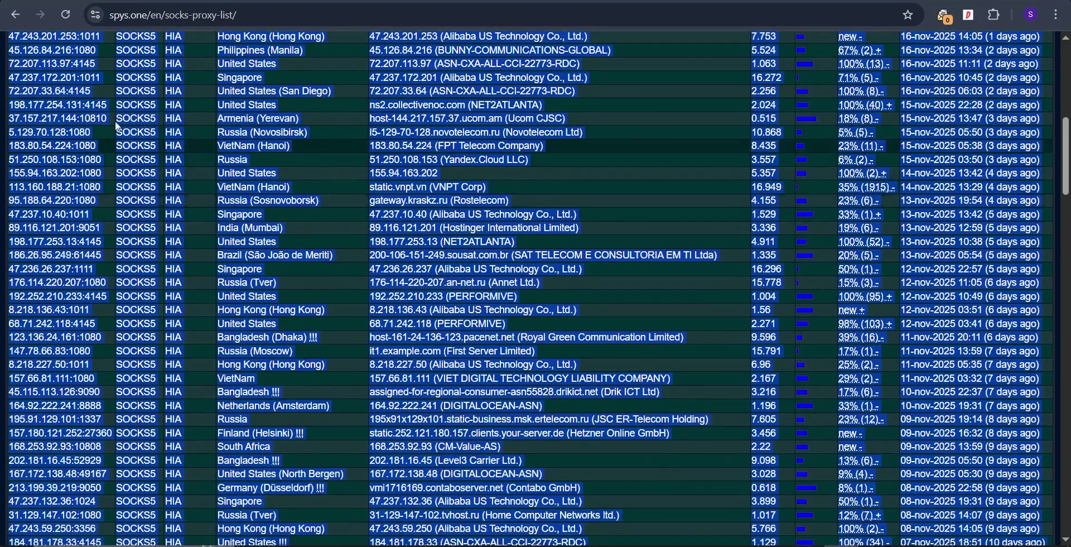
Switch to the proxy-list.org Proxy Extractor, paste the copied page as raw text and extract the proxy servers.
left_click(277, 2)
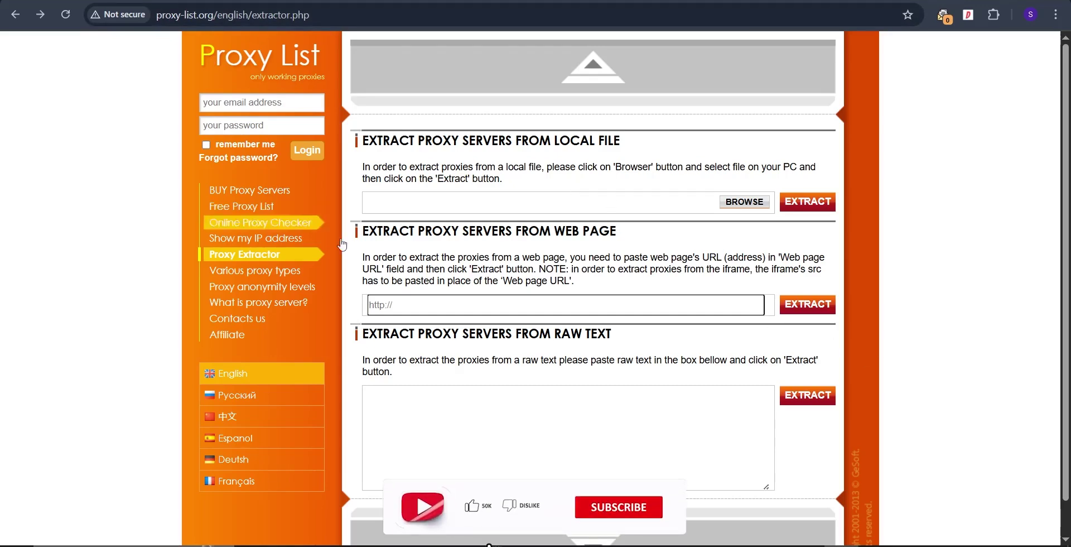
left_click(583, 424)
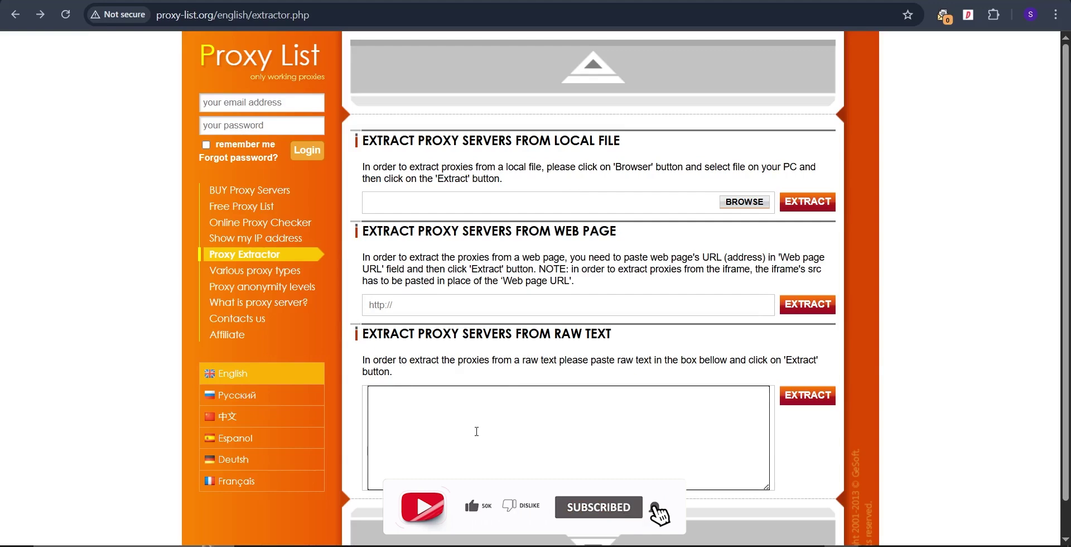
key("ctrl+v")
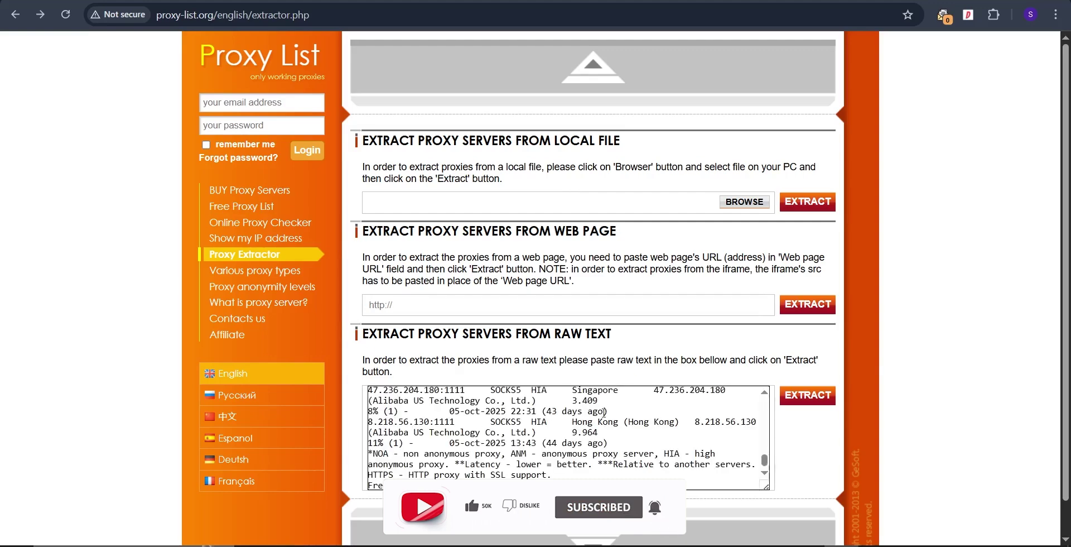
left_click(801, 396)
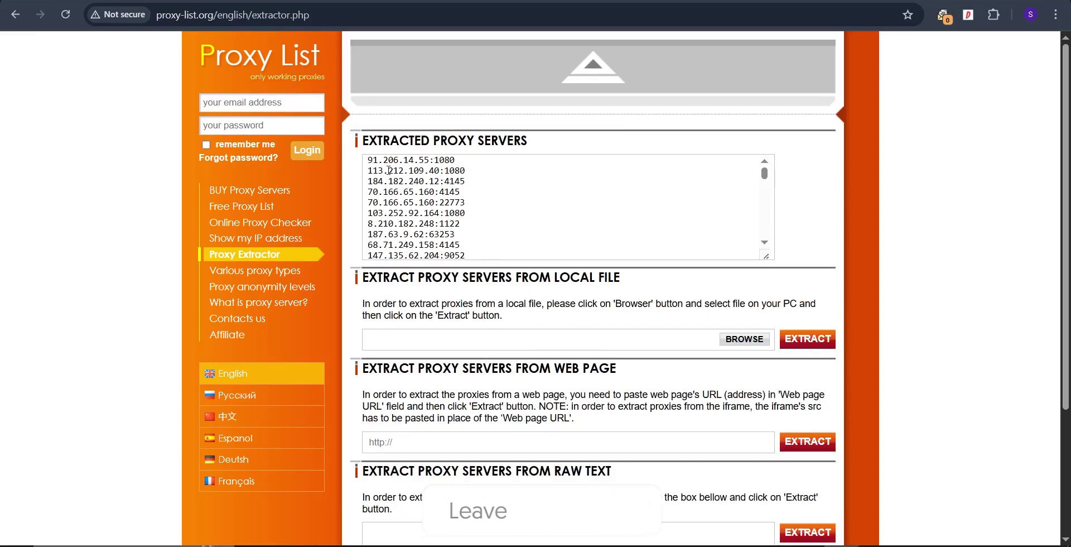
Select all the extracted proxy servers and copy them.
left_click_drag(367, 162, 461, 277)
left_click(492, 243)
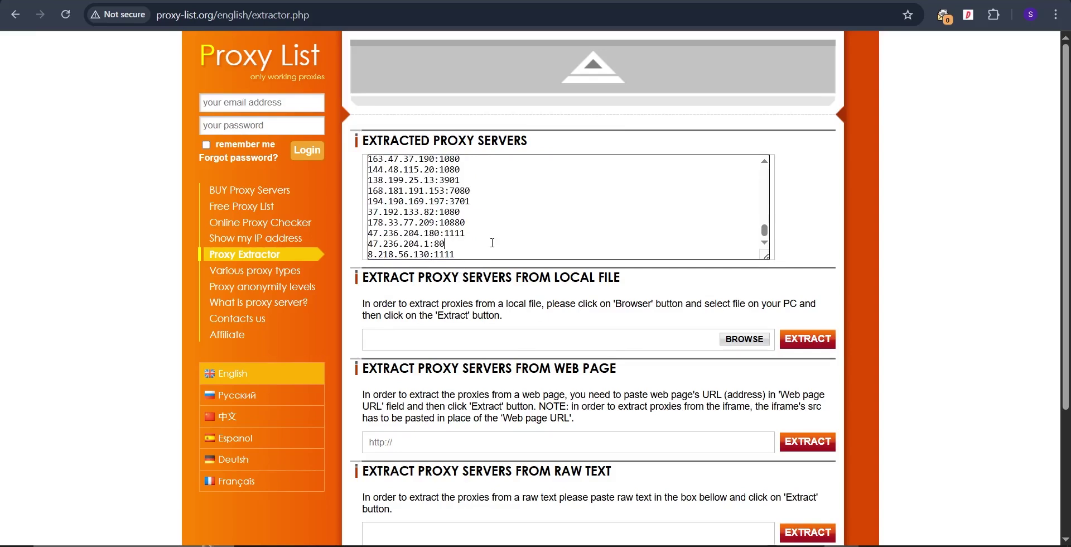
key("ctrl+a")
key("ctrl+c")
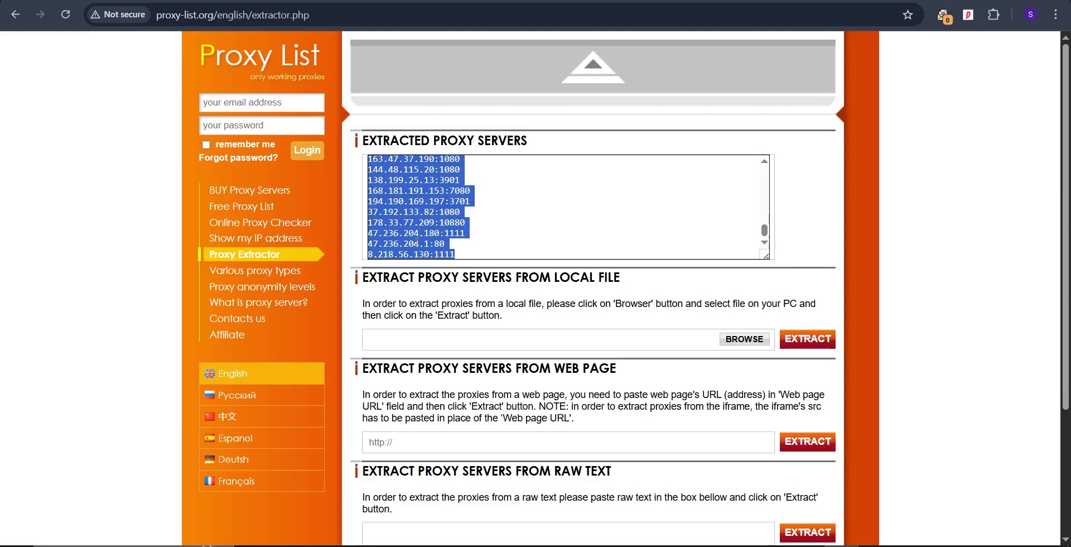
Switch to the proxy-seller.com proxy checker, dismiss its cookie notice, paste the extracted proxies into the proxy list and start the check.
left_click(59, 2)
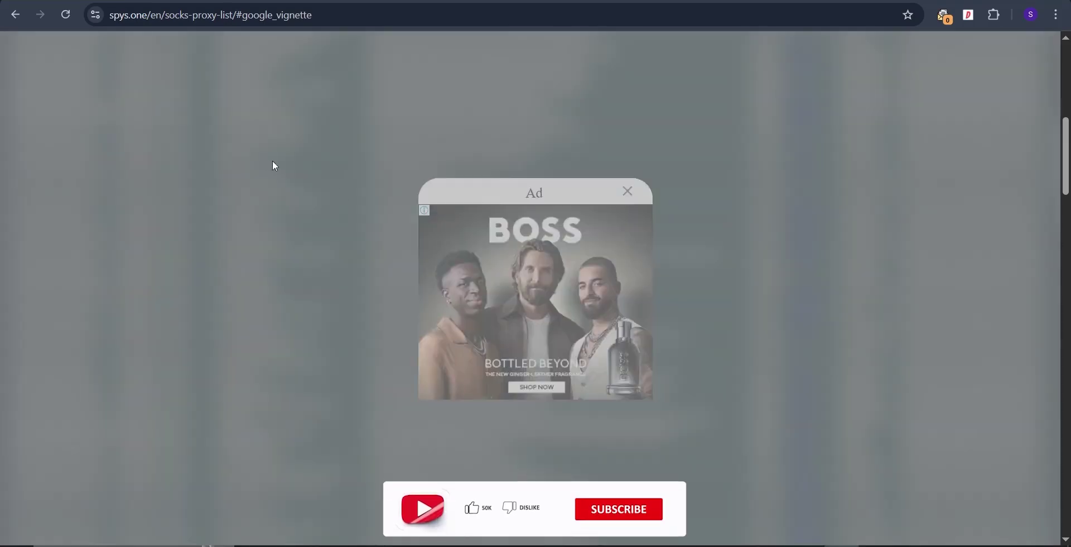
left_click(626, 192)
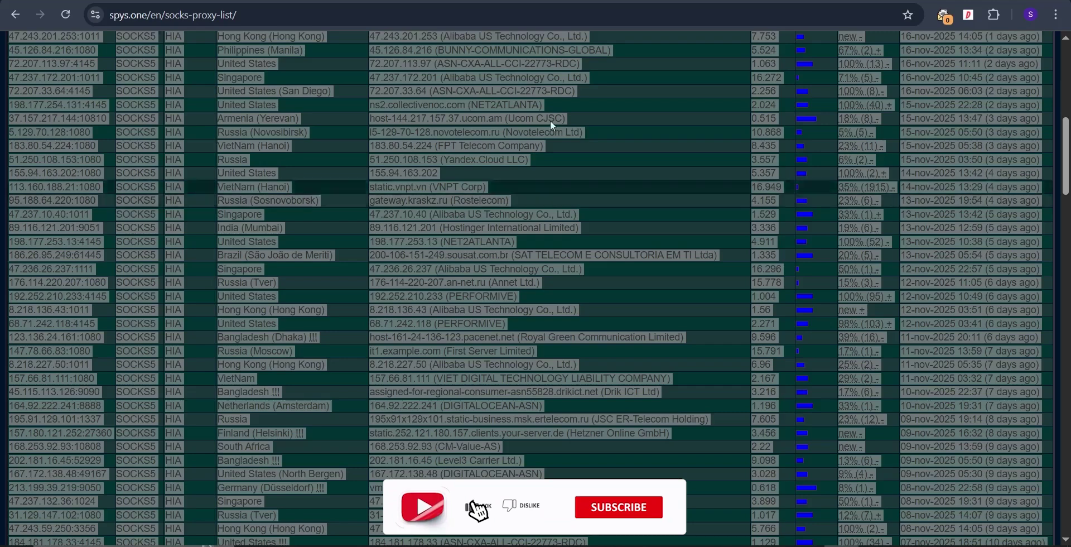
left_click(213, 6)
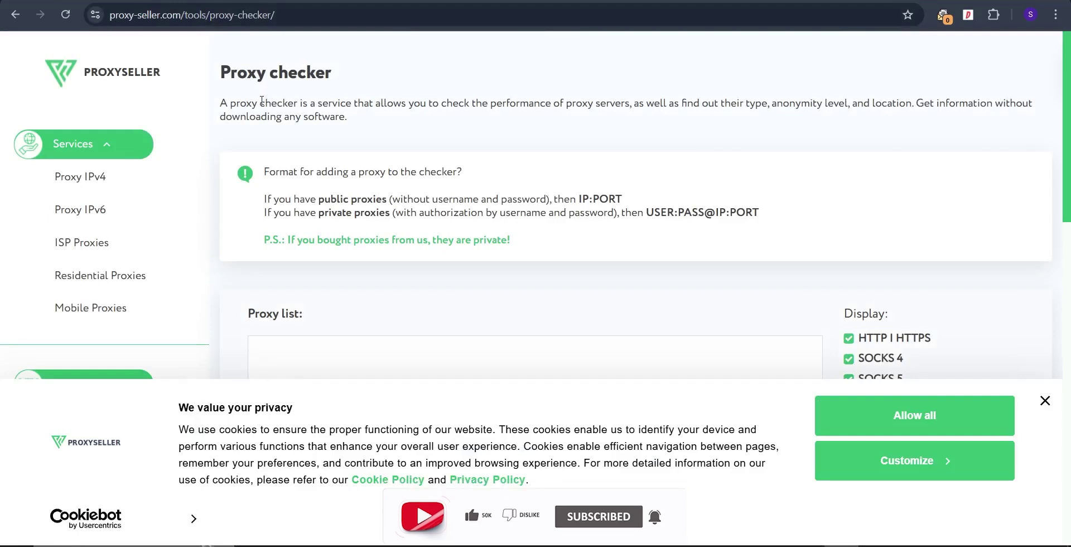
left_click(1045, 399)
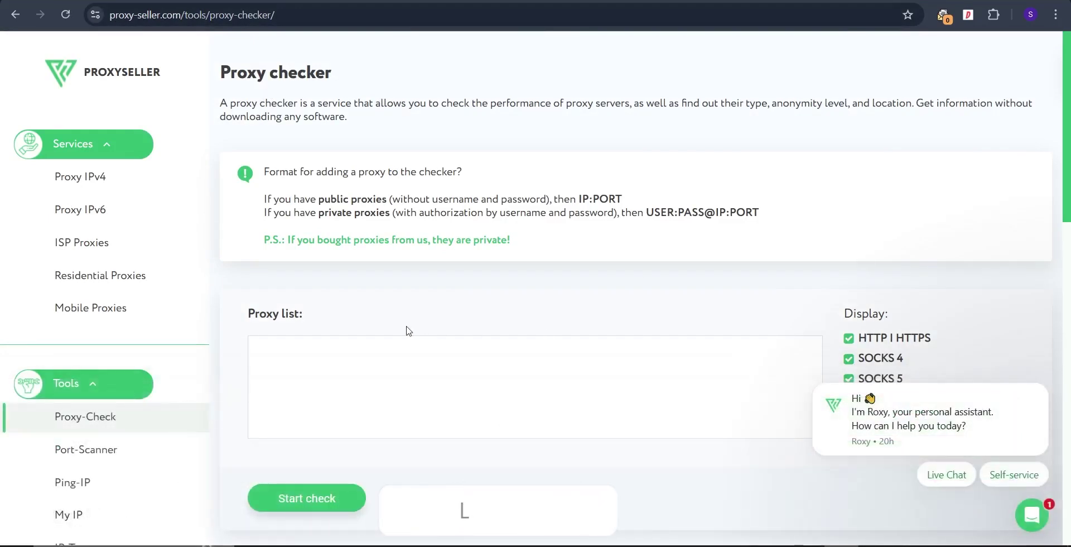
left_click(409, 360)
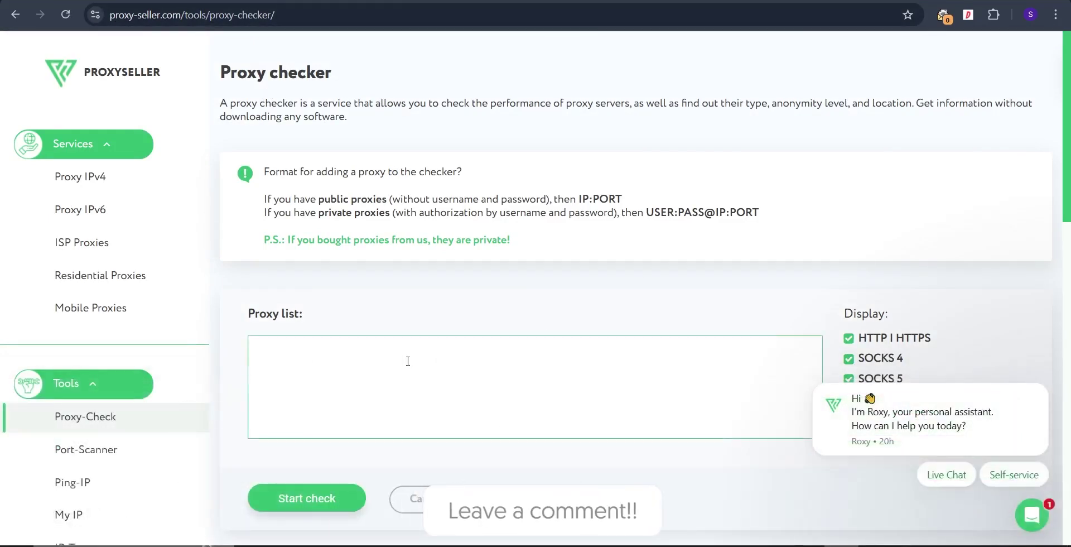
key("ctrl+v")
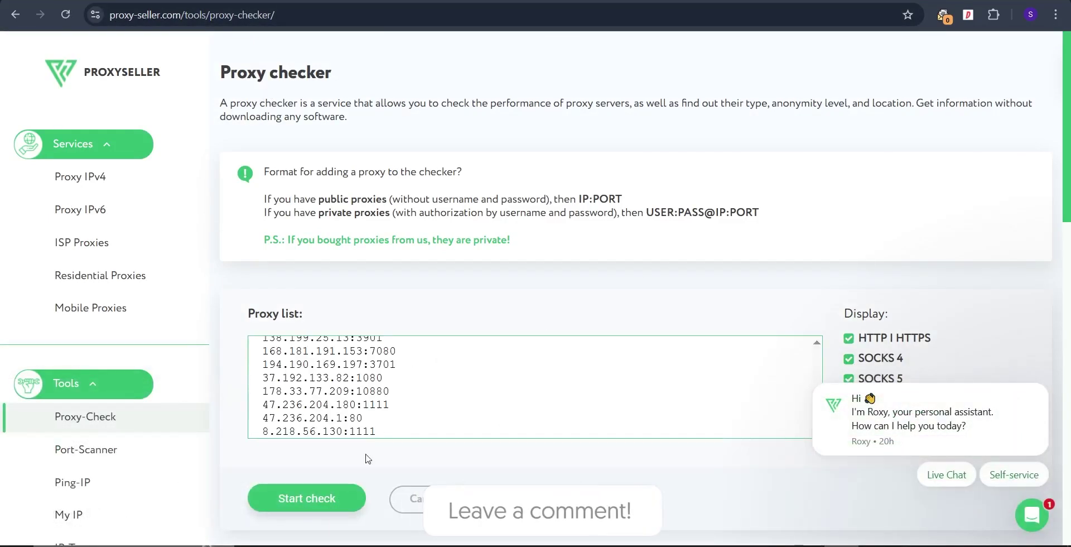
left_click(304, 499)
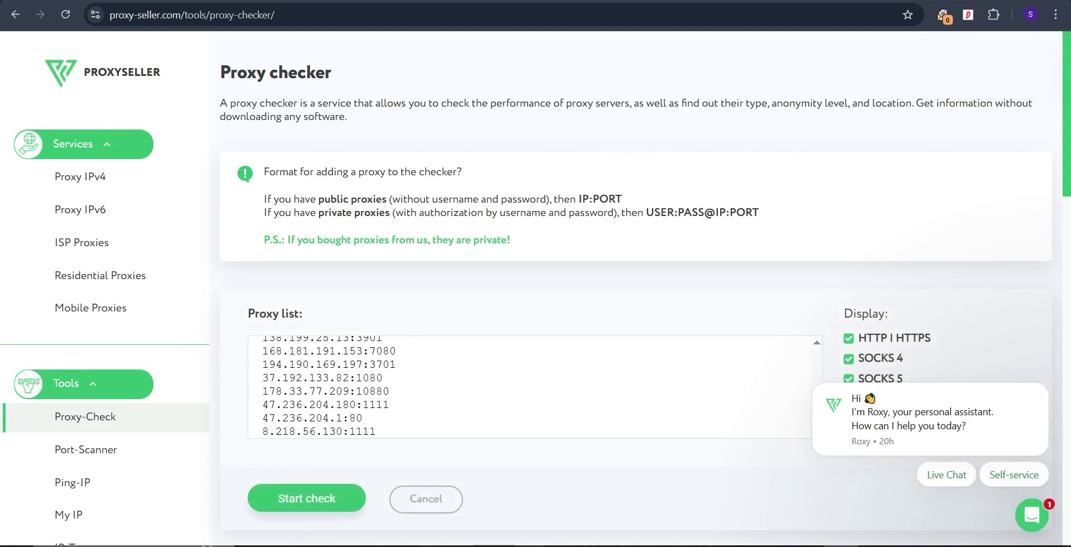
Open a new Notepad document and paste the extracted proxy list into it.
right_click(541, 534)
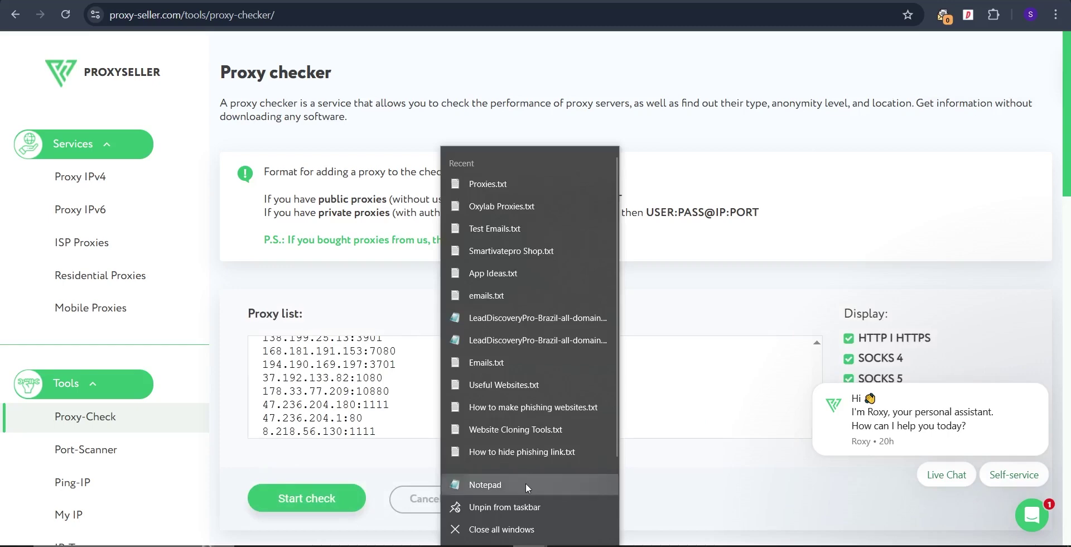
left_click(526, 483)
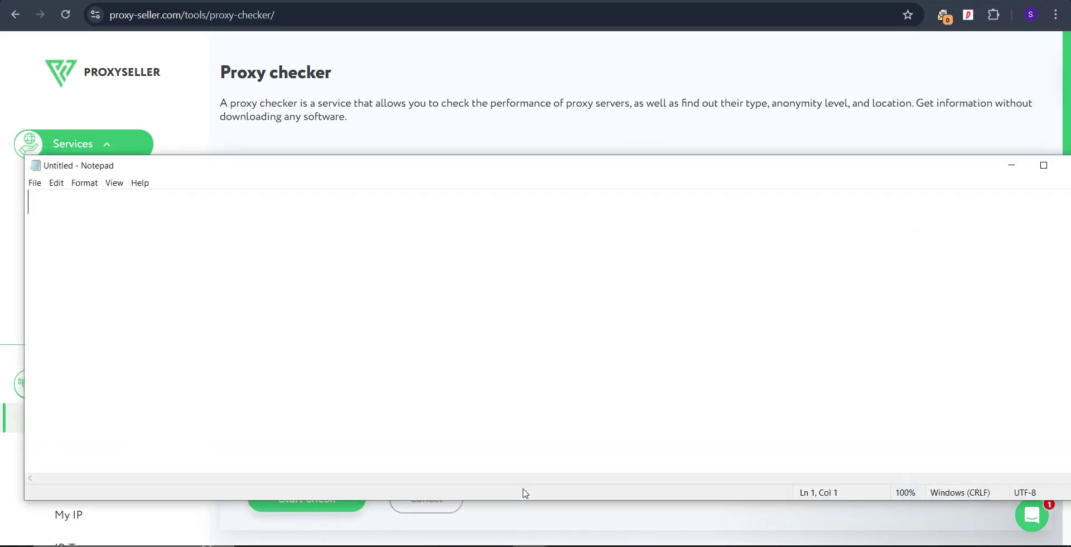
key("ctrl+v")
scroll(755, 277, "up", 2)
scroll(755, 277, "down", 2)
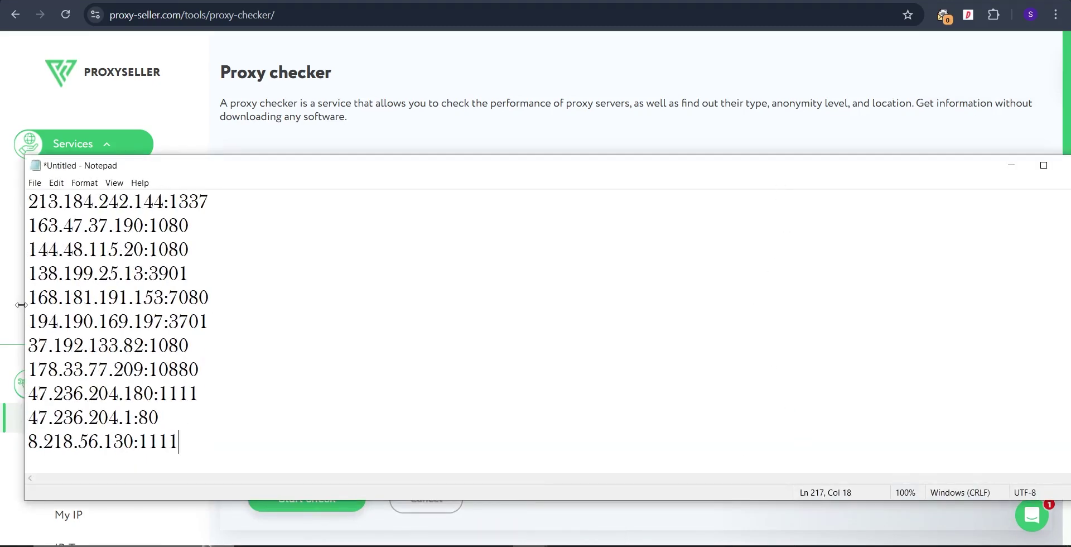
Move the Notepad window clear of the screen edge and insert two blank lines after the entry 103.108.60.141:1080 in the proxy list.
left_click_drag(168, 165, 628, 140)
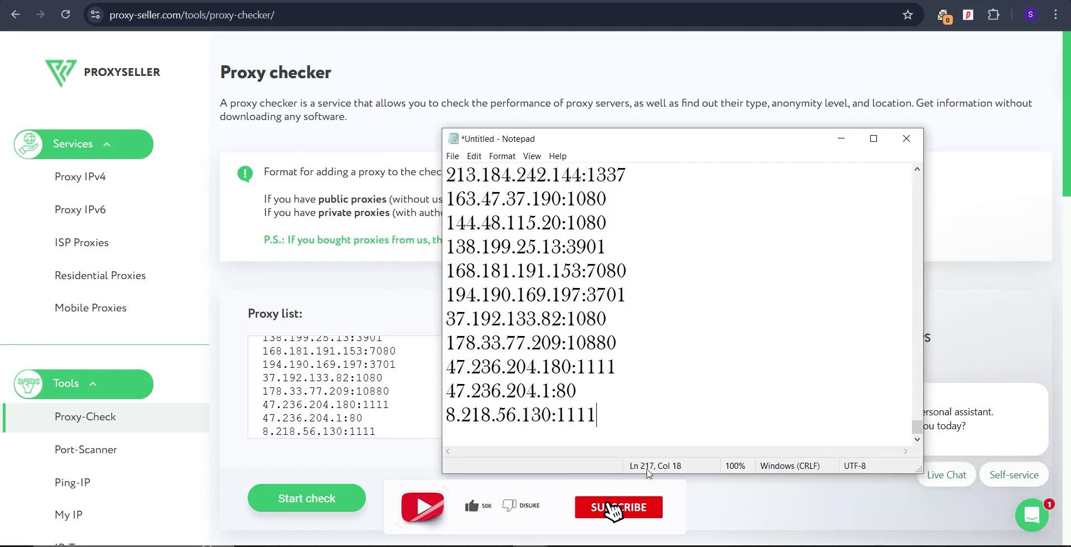
left_click_drag(636, 438, 449, 249)
key("Delete")
scroll(651, 314, "up", 10)
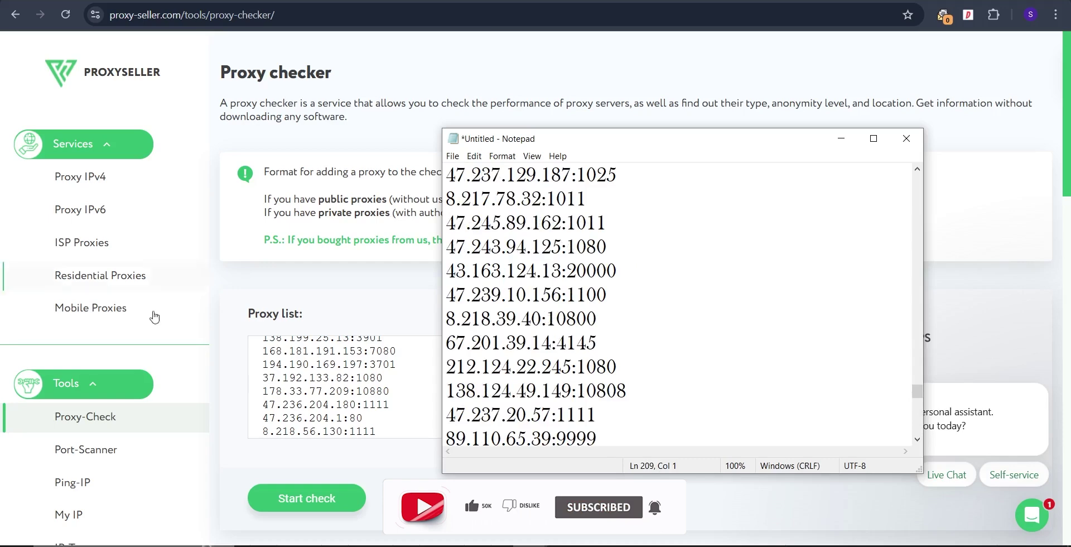
scroll(266, 368, "up", 5)
scroll(692, 323, "up", 15)
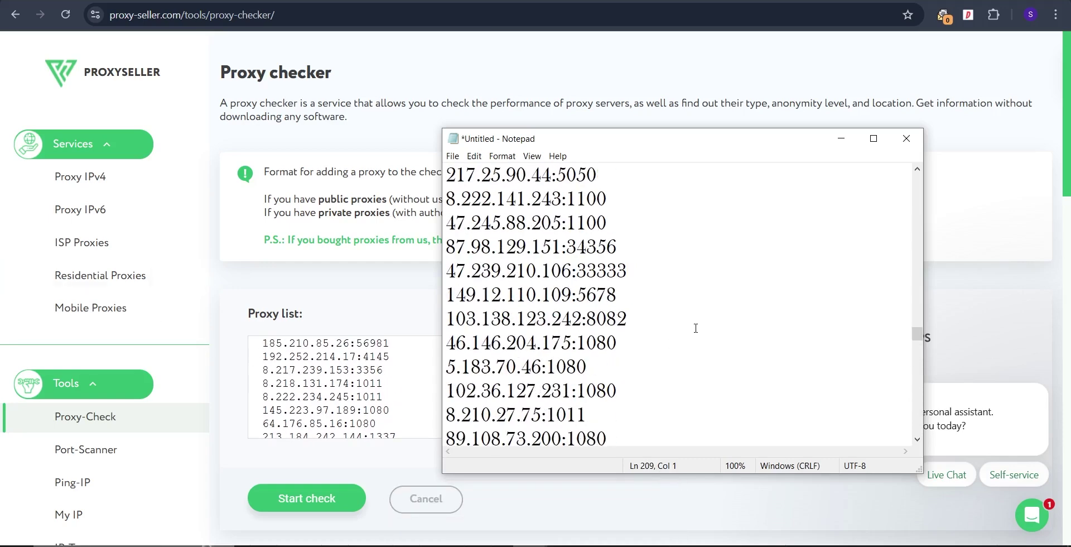
scroll(697, 327, "up", 10)
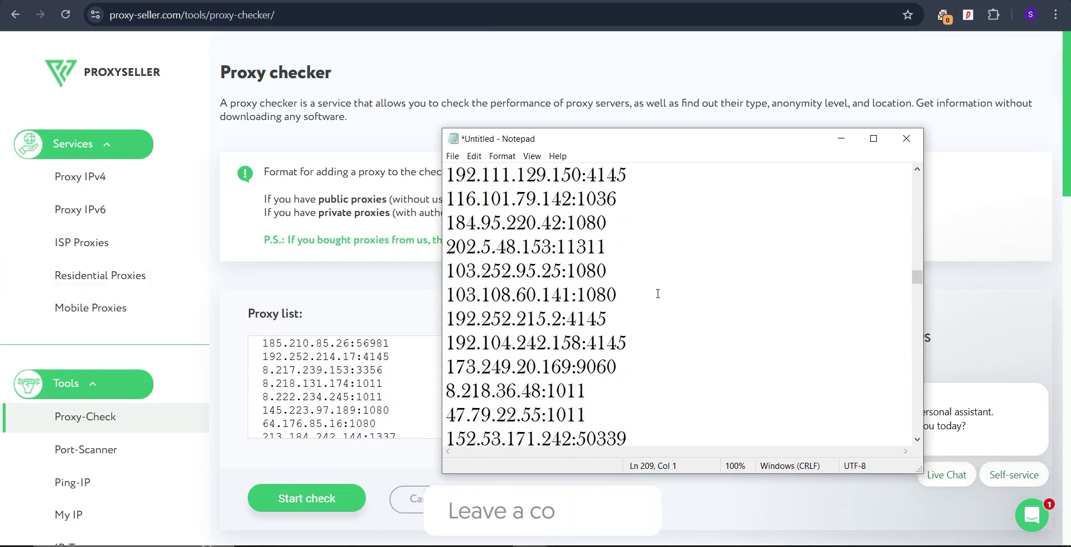
key("Return")
key("Return")
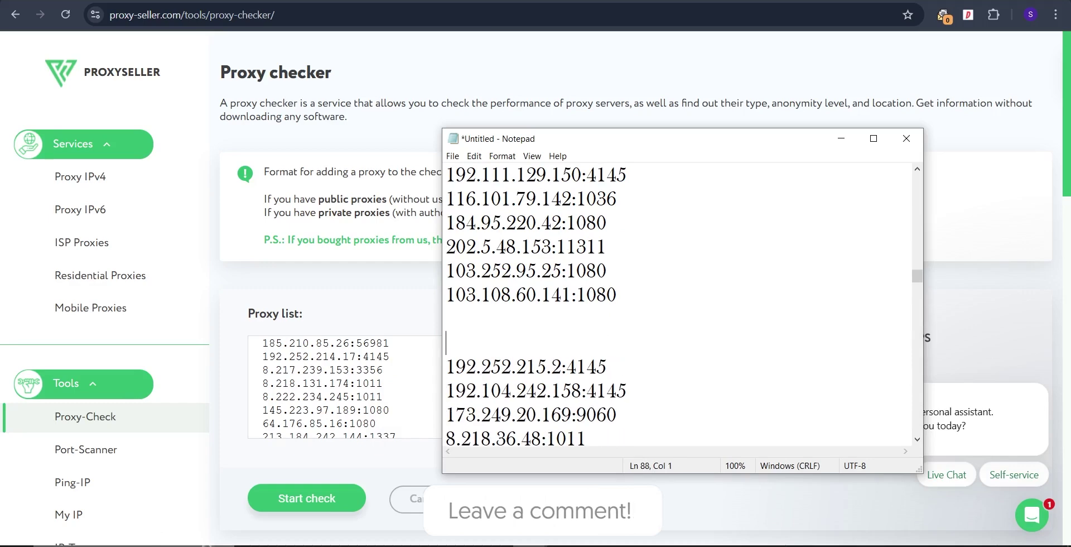
Select the block of proxies above the blank lines, from 103.108.60.141:1080 up to 47.237.172.201:1011, and copy it.
key("shift+Up")
key("shift+Up")
key("shift+Up")
key("shift+Up")
key("shift+Up")
key("shift+Up")
key("shift+Up")
key("shift+Up")
key("shift+Up")
key("shift+Up")
key("shift+Up")
key("shift+Up")
key("shift+Up")
key("shift+Up")
key("shift+Up")
key("shift+Up")
key("shift+Up")
key("shift+Up")
key("shift+Up")
key("shift+Up")
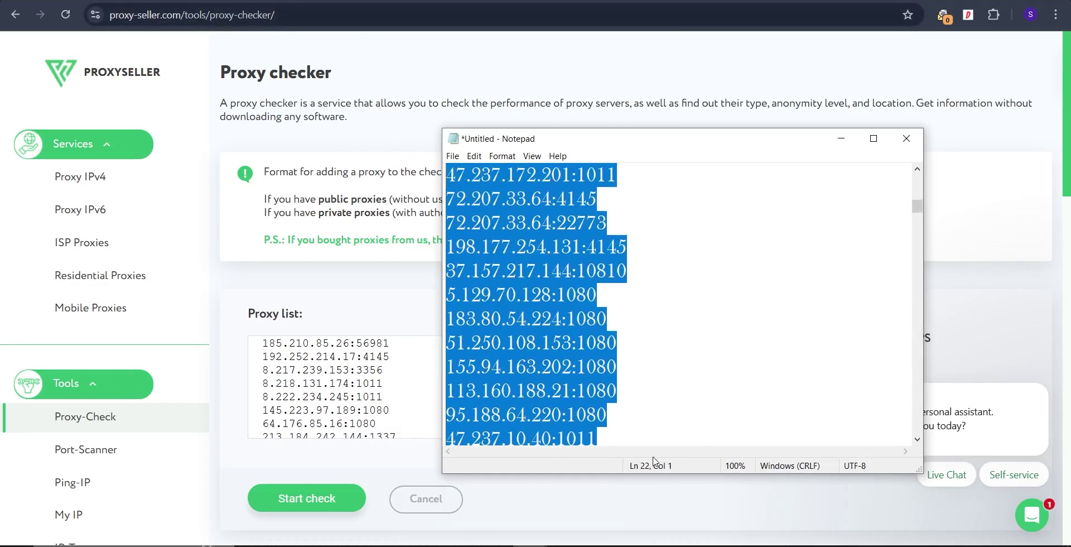
Replace the whole proxy list in the proxy checker with the copied block of proxies and start the check.
left_click(330, 395)
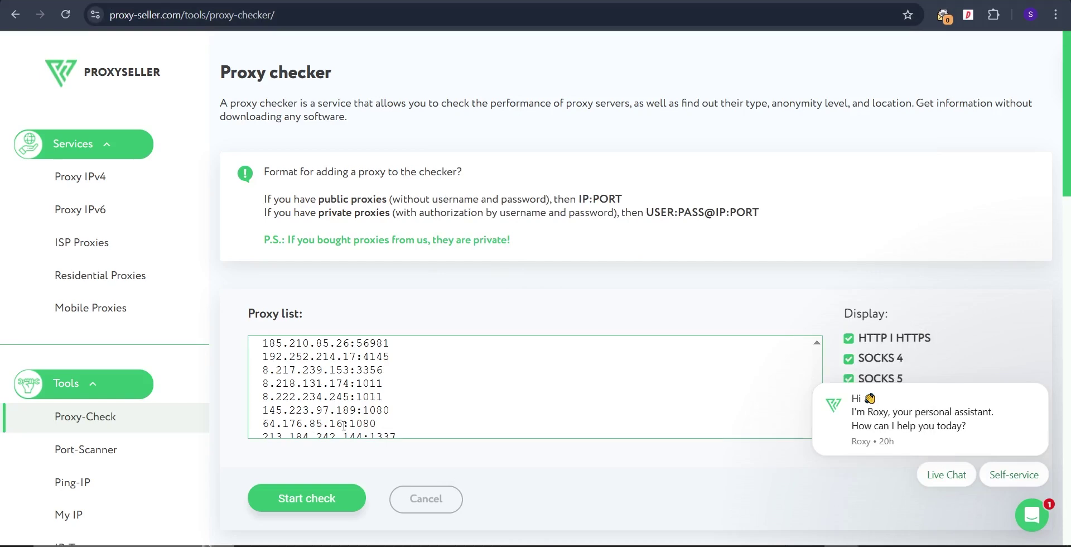
key("ctrl+a")
key("BackSpace")
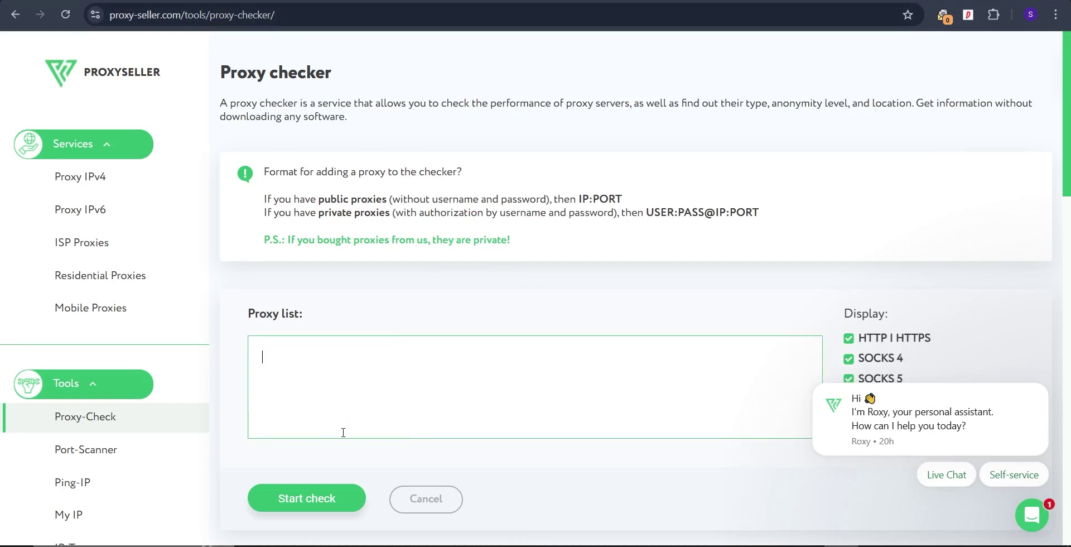
key("ctrl+v")
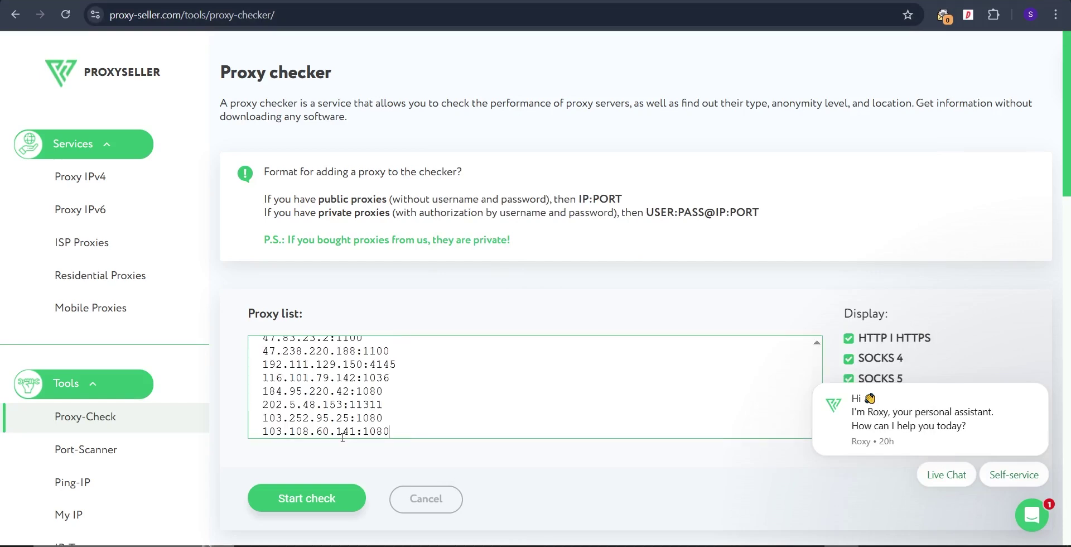
left_click(304, 505)
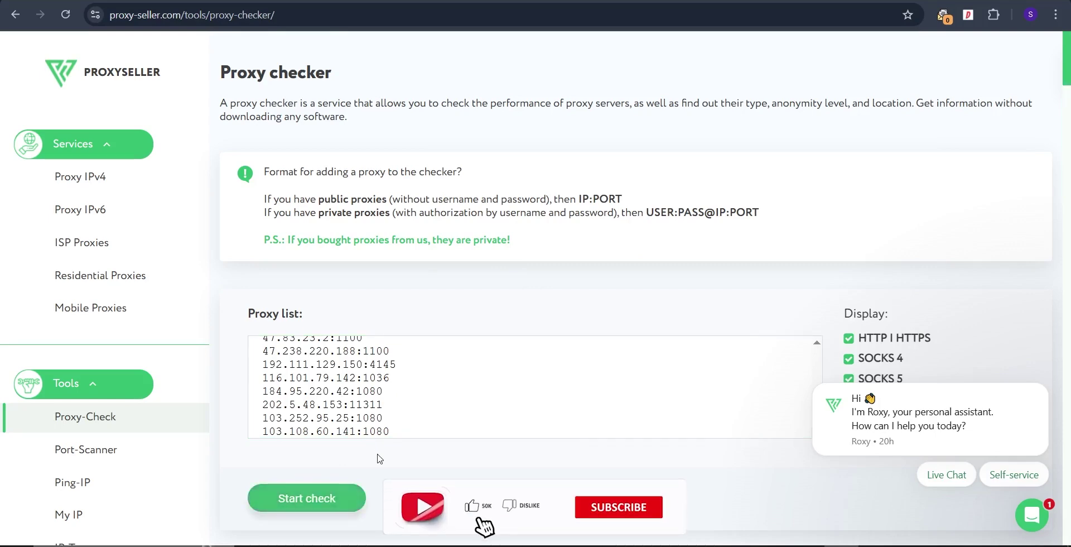
Examine the check results for the working and non-working totals and each proxy's speed and status.
scroll(379, 458, "down", 6)
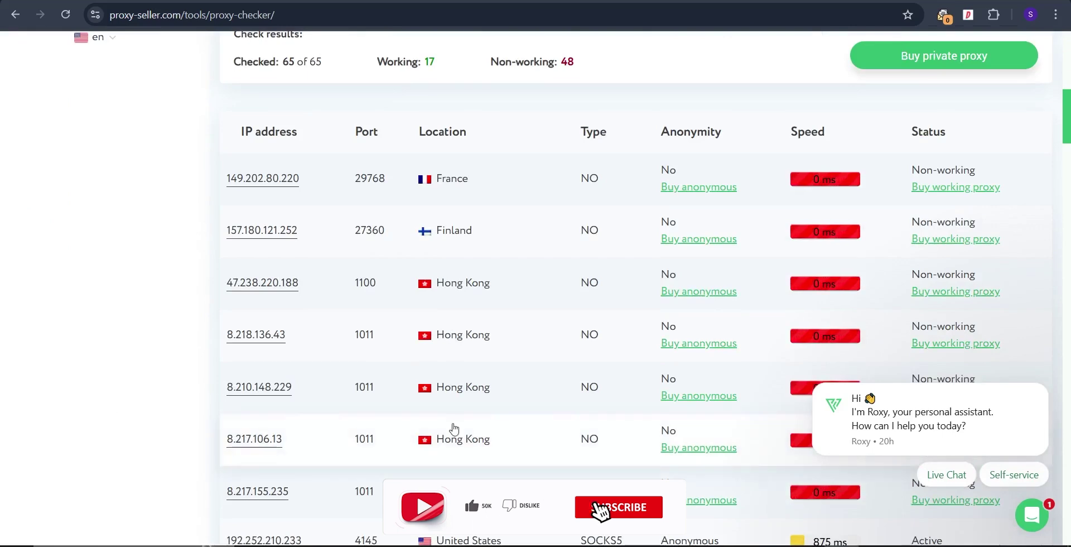
scroll(569, 402, "up", 1)
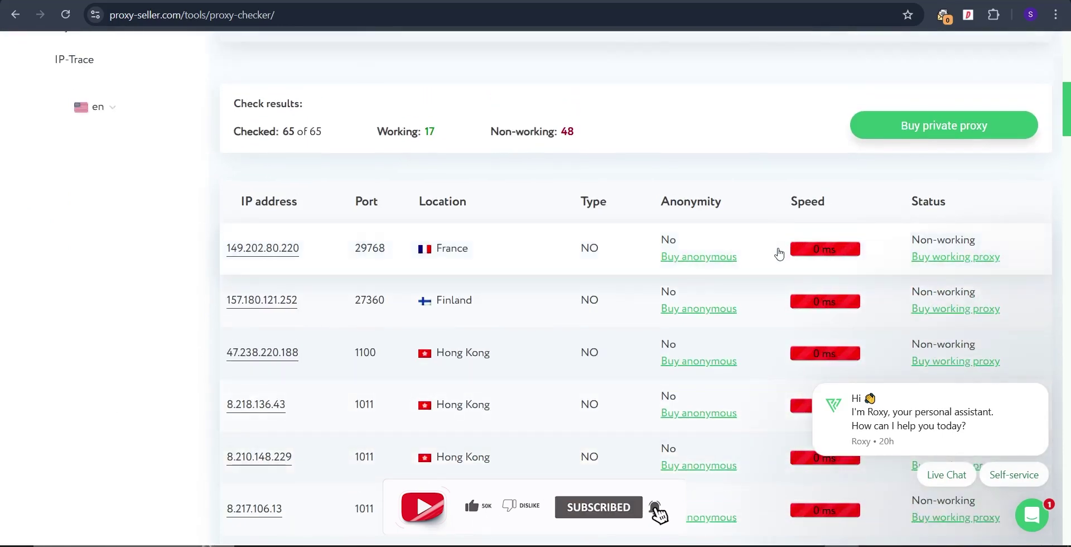
scroll(834, 268, "down", 3)
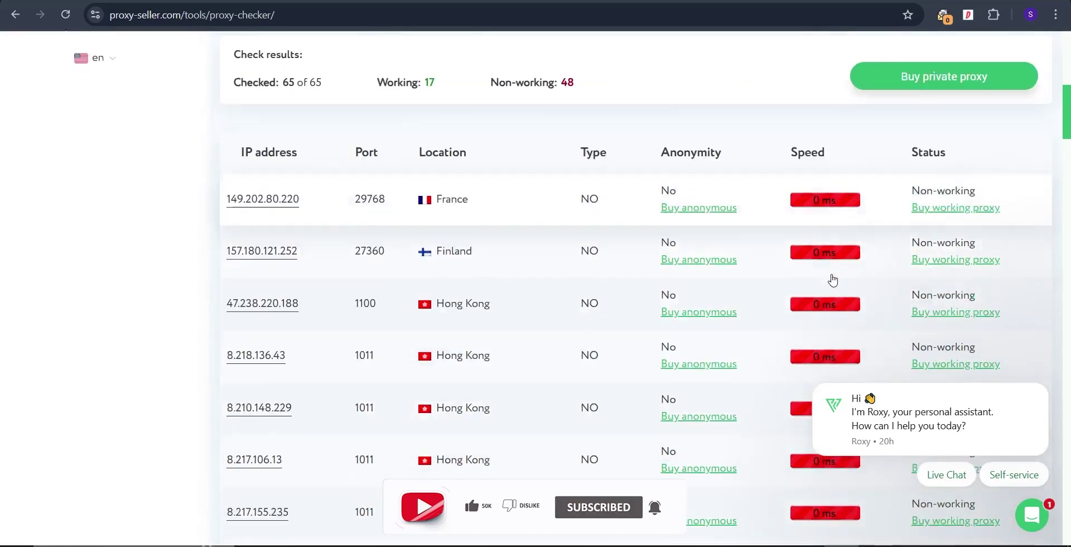
scroll(830, 241, "down", 3)
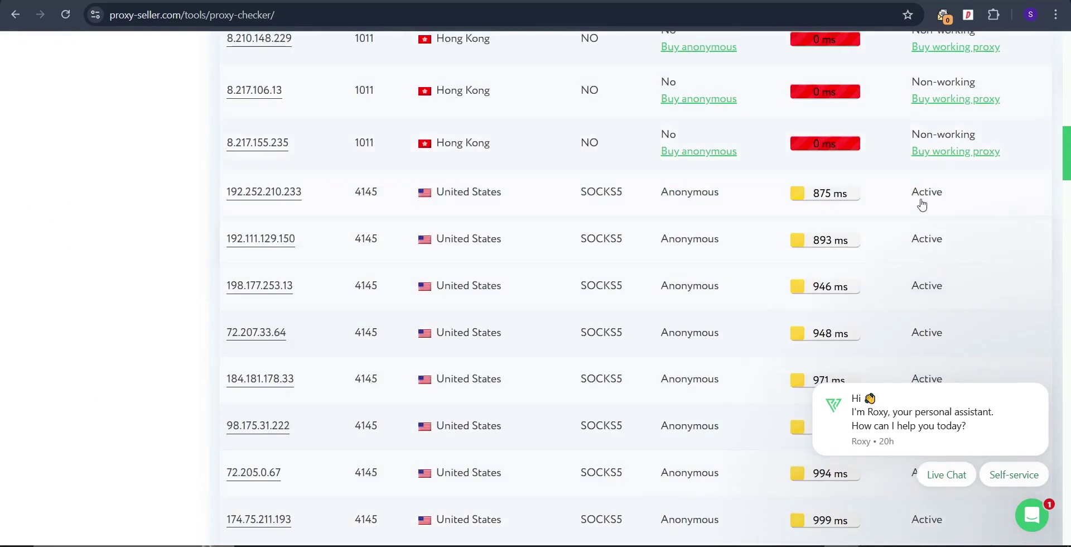
mouse_move(970, 206)
left_mouse_down()
mouse_move(911, 208)
mouse_move(956, 201)
left_mouse_up()
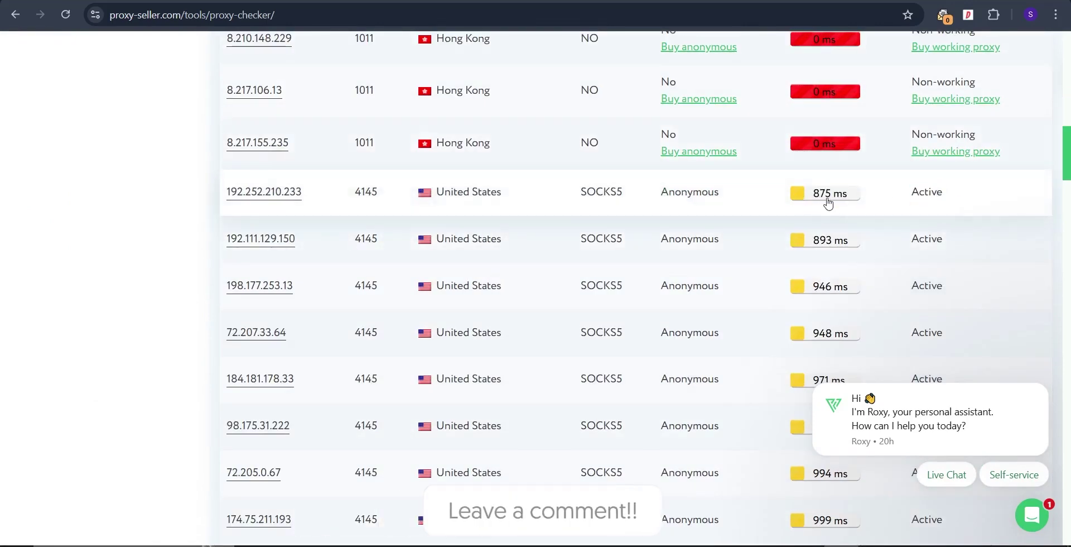
scroll(836, 196, "down", 2)
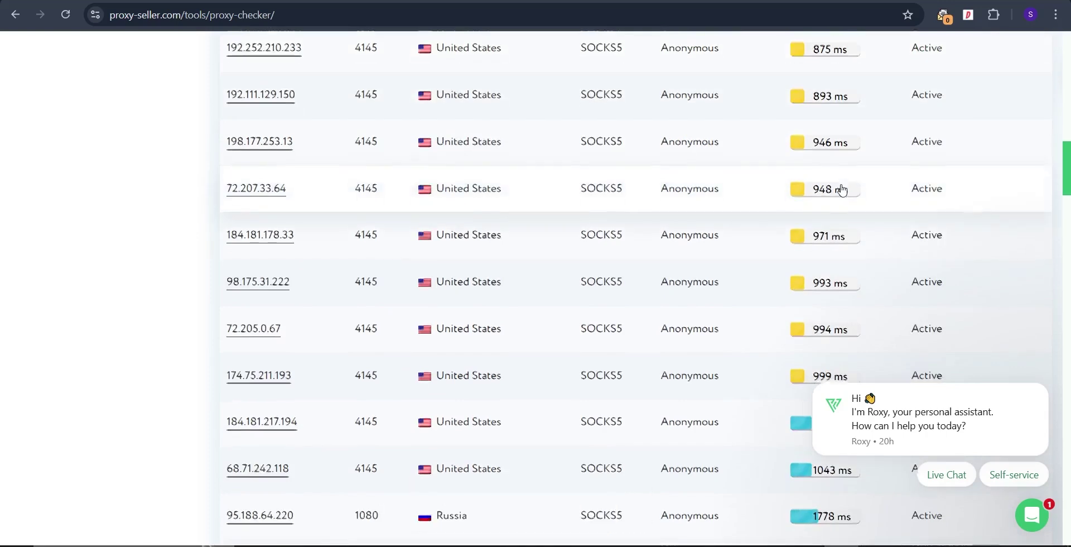
scroll(841, 190, "down", 3)
scroll(815, 229, "down", 2)
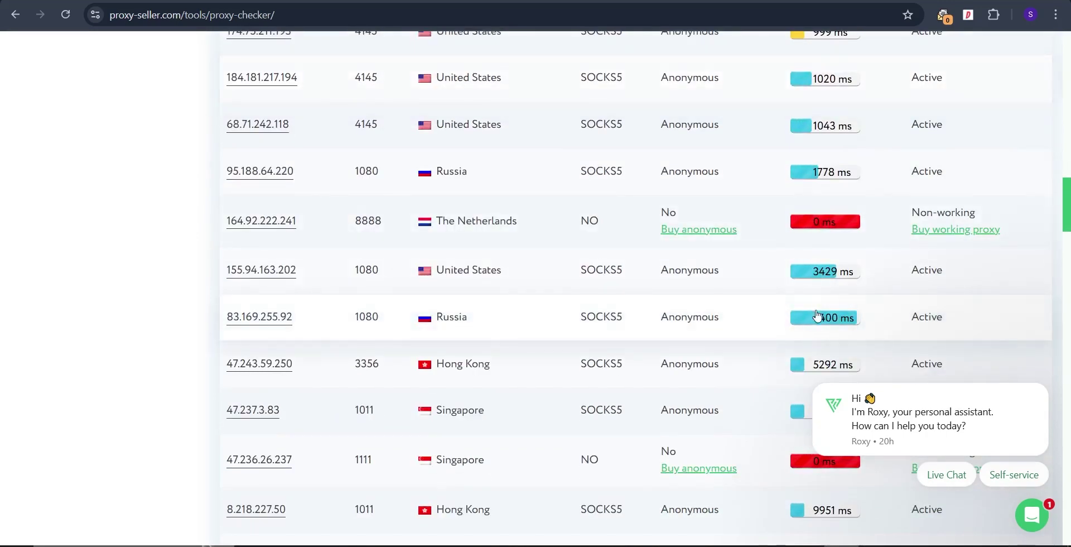
scroll(831, 315, "down", 15)
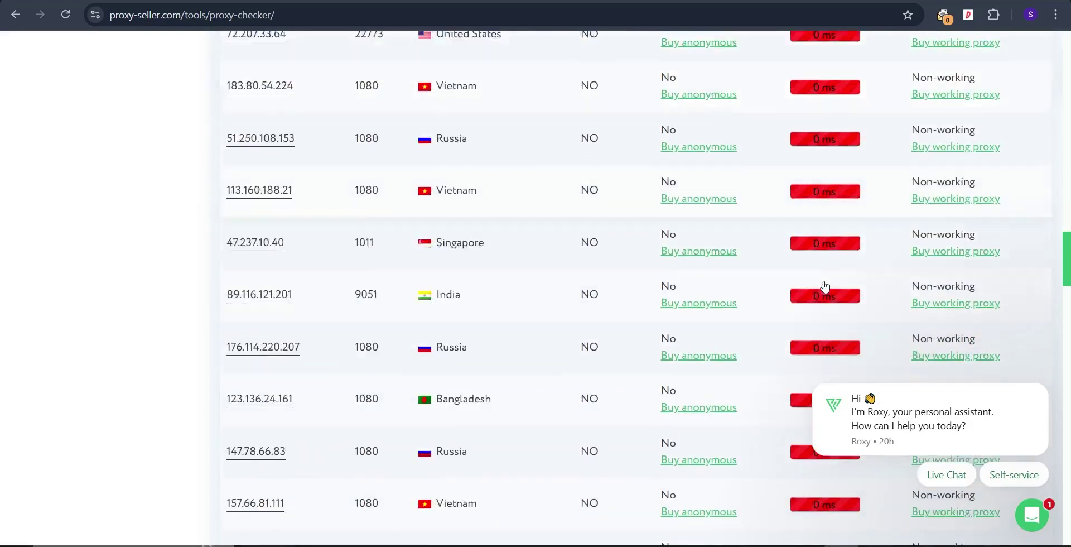
scroll(824, 270, "down", 18)
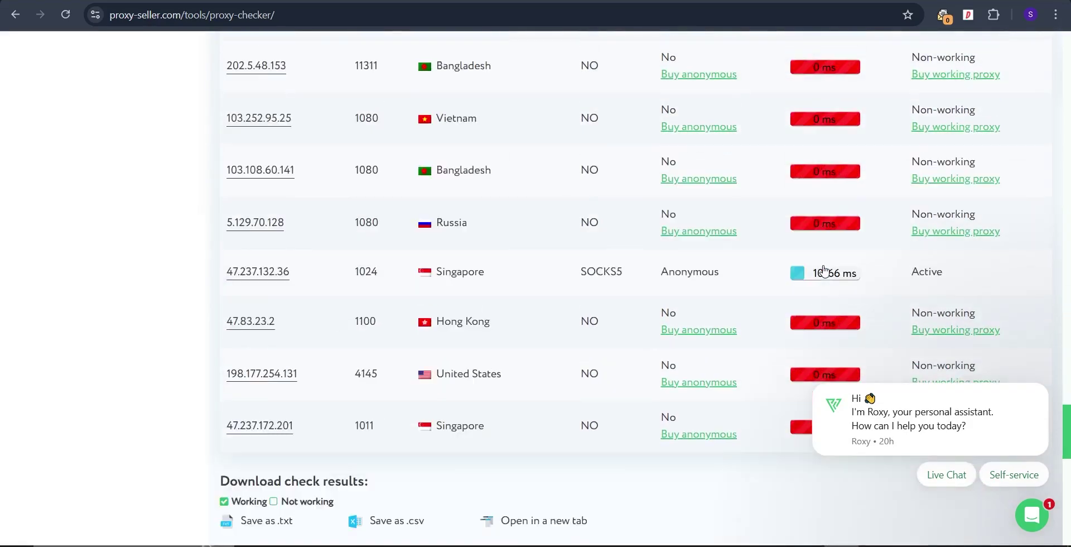
scroll(824, 249, "up", 5)
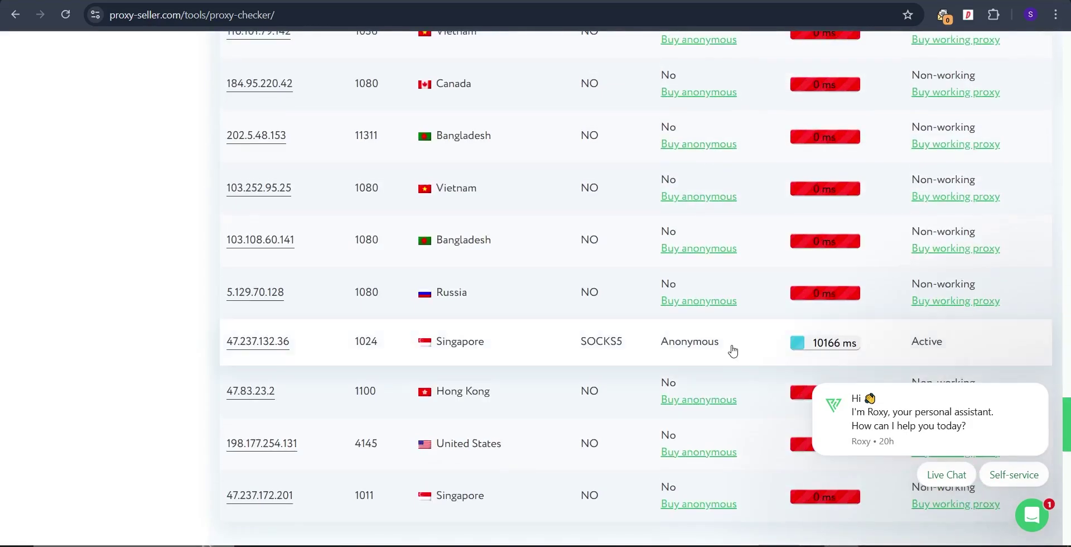
Examine the type listed for the active proxies in the check results.
left_click_drag(578, 345, 645, 346)
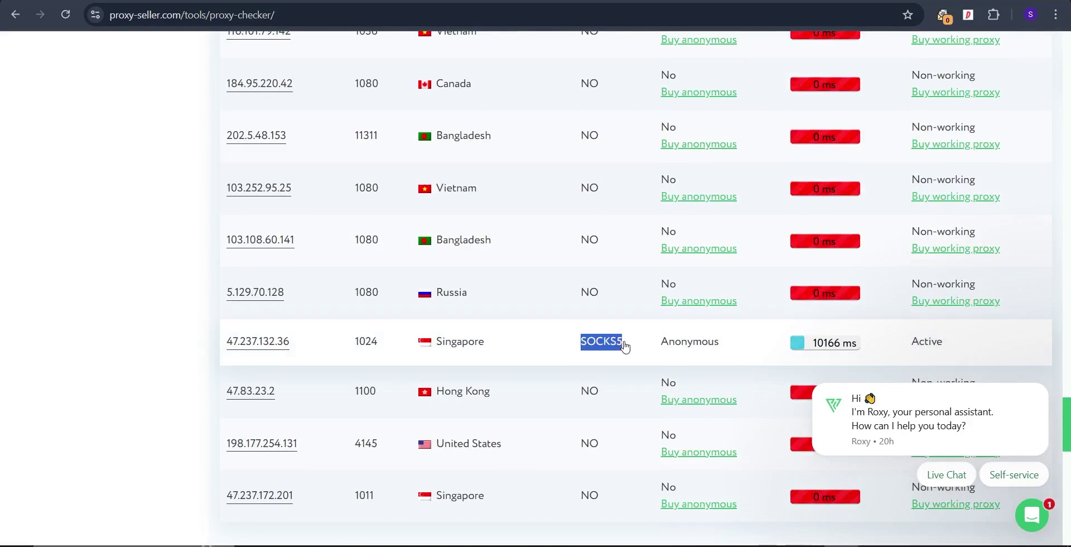
scroll(626, 340, "down", 10)
scroll(627, 334, "up", 5)
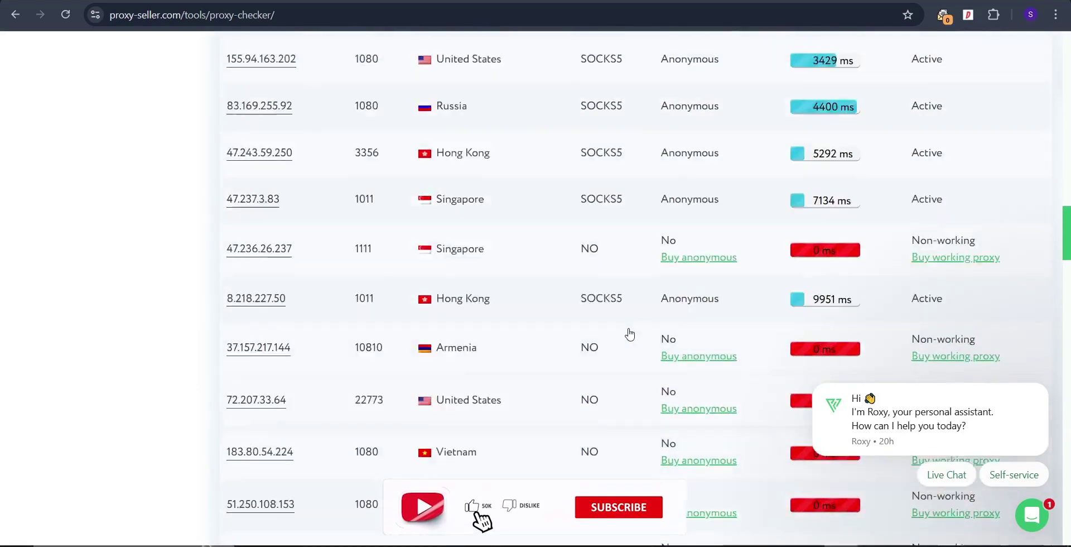
scroll(630, 334, "up", 5)
left_click_drag(578, 342, 619, 341)
scroll(605, 338, "up", 4)
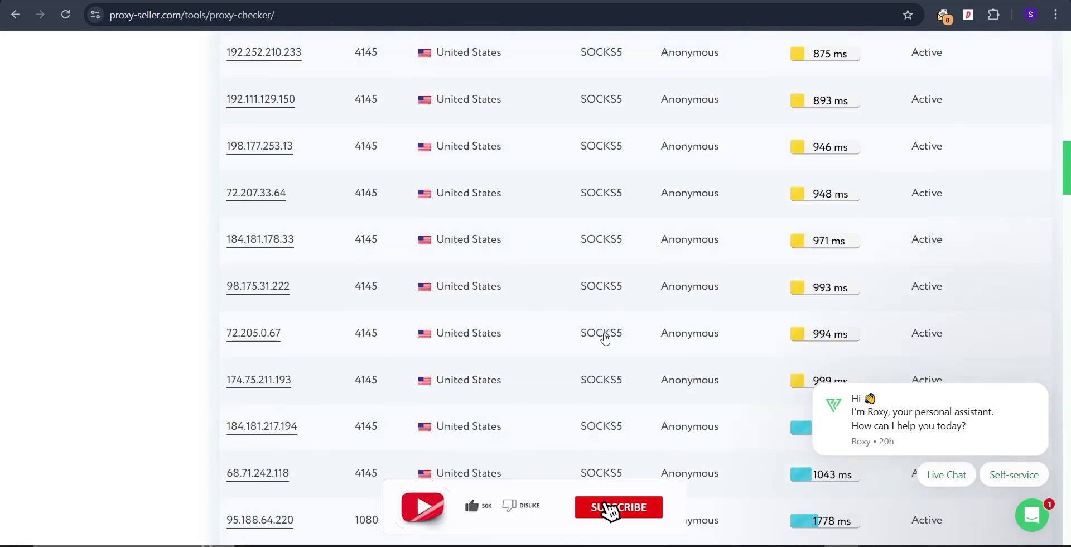
left_click_drag(580, 289, 610, 297)
scroll(587, 309, "up", 5)
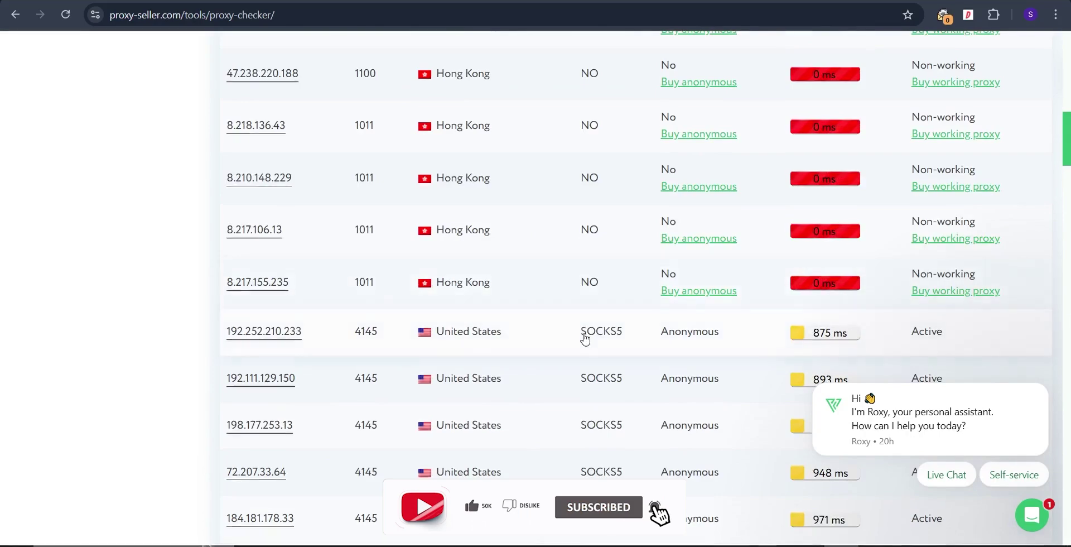
left_click_drag(581, 338, 638, 345)
scroll(638, 345, "up", 12)
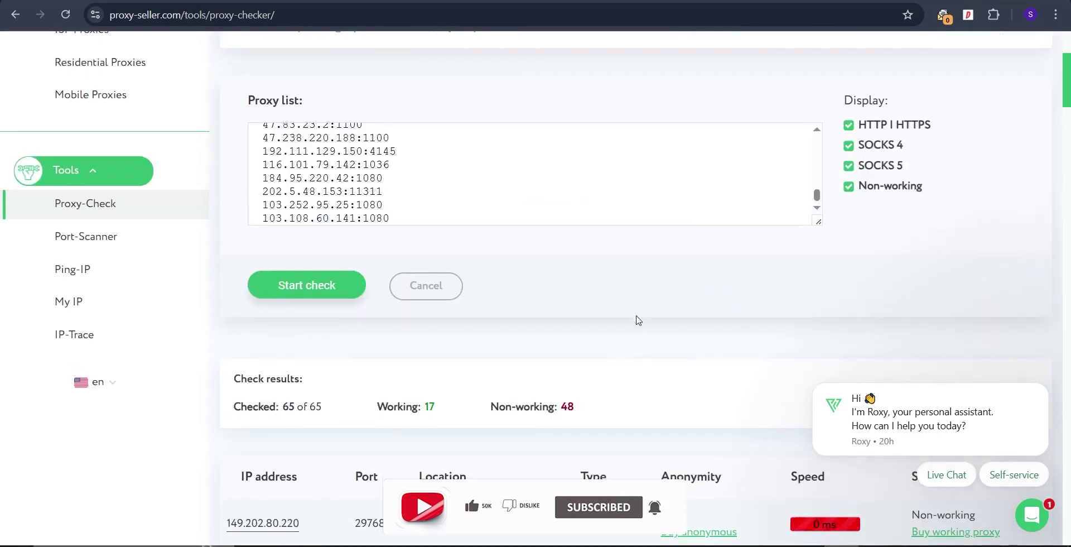
scroll(638, 320, "up", 3)
Save the working proxies from the check results as a .txt file and open the downloaded proxy-checker.txt.
scroll(638, 320, "down", 15)
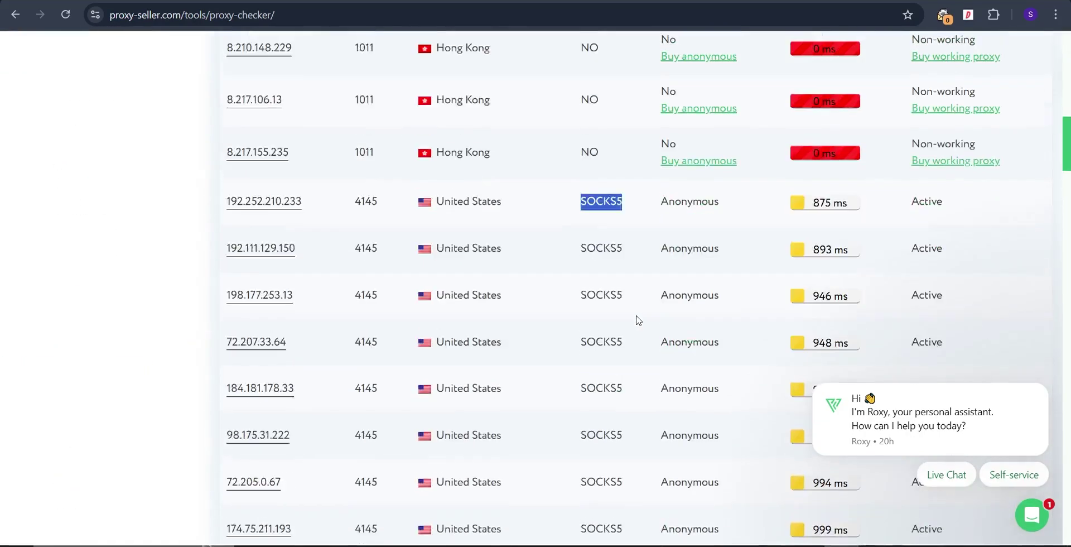
scroll(638, 319, "down", 20)
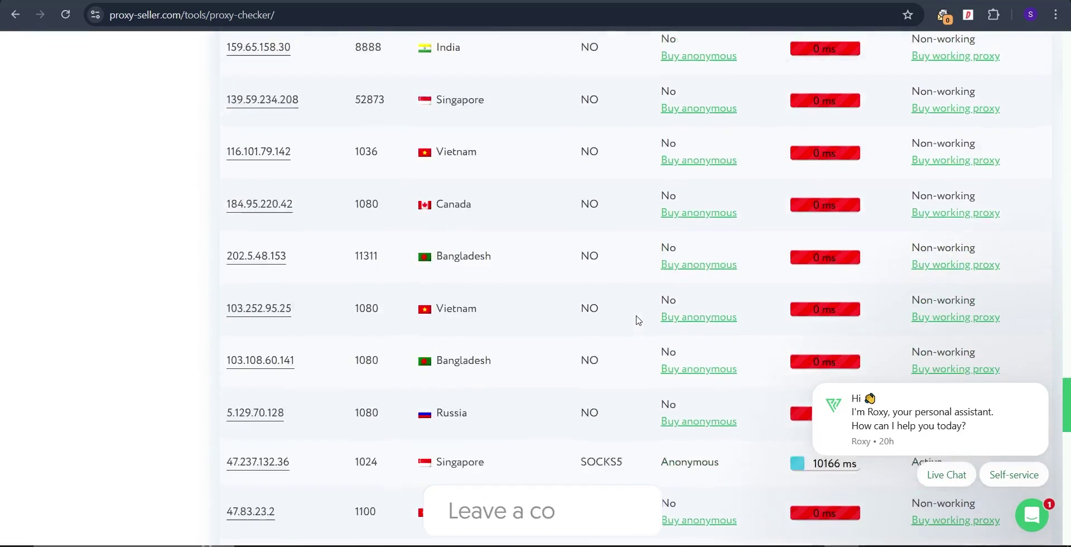
scroll(638, 319, "down", 8)
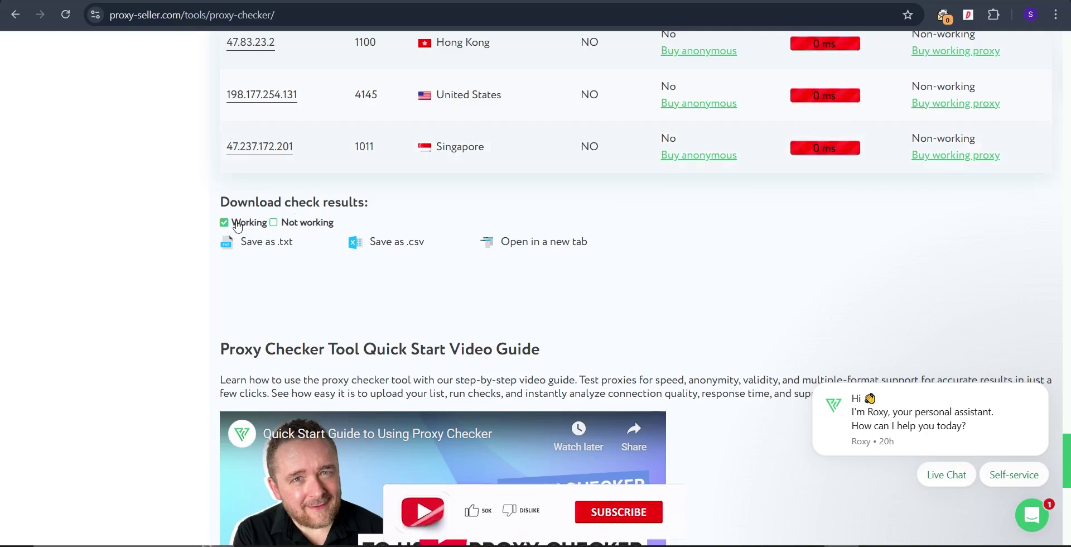
left_click(250, 243)
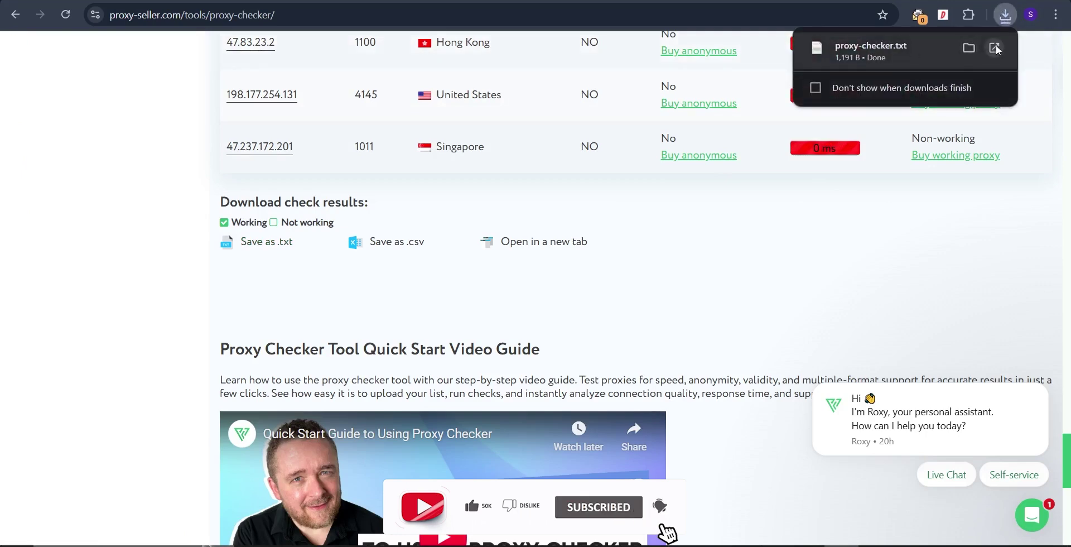
left_click(995, 49)
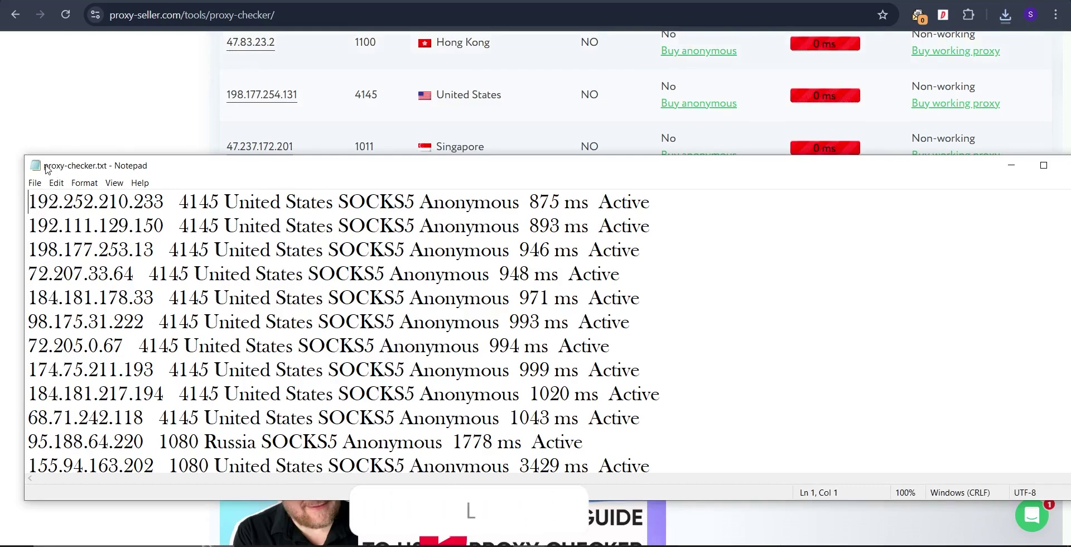
Move the proxy-checker.txt window higher and examine the port, country, type, speed and status of the saved proxies.
left_click_drag(54, 171, 79, 106)
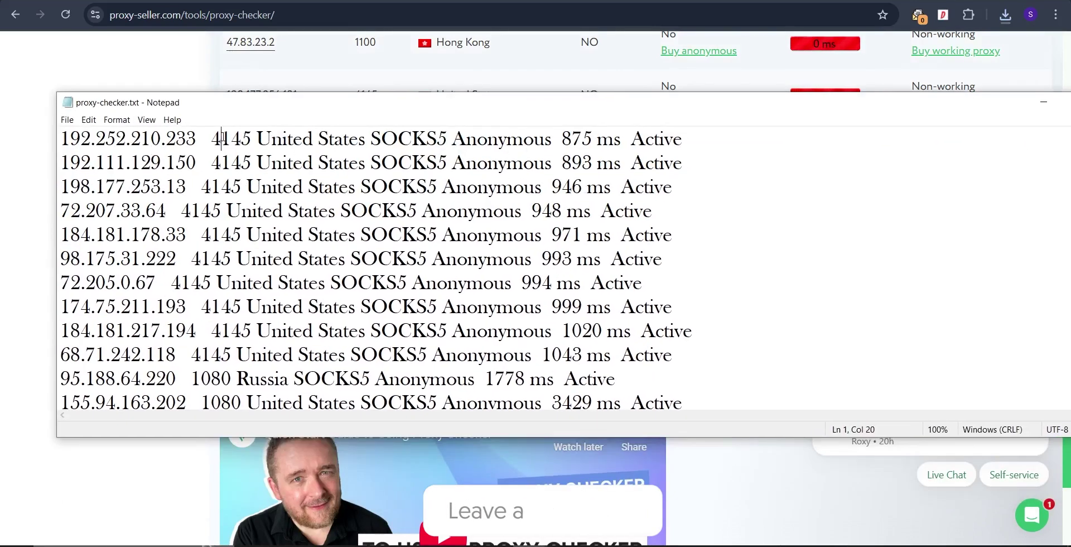
left_click_drag(222, 138, 681, 140)
scroll(408, 240, "down", 3)
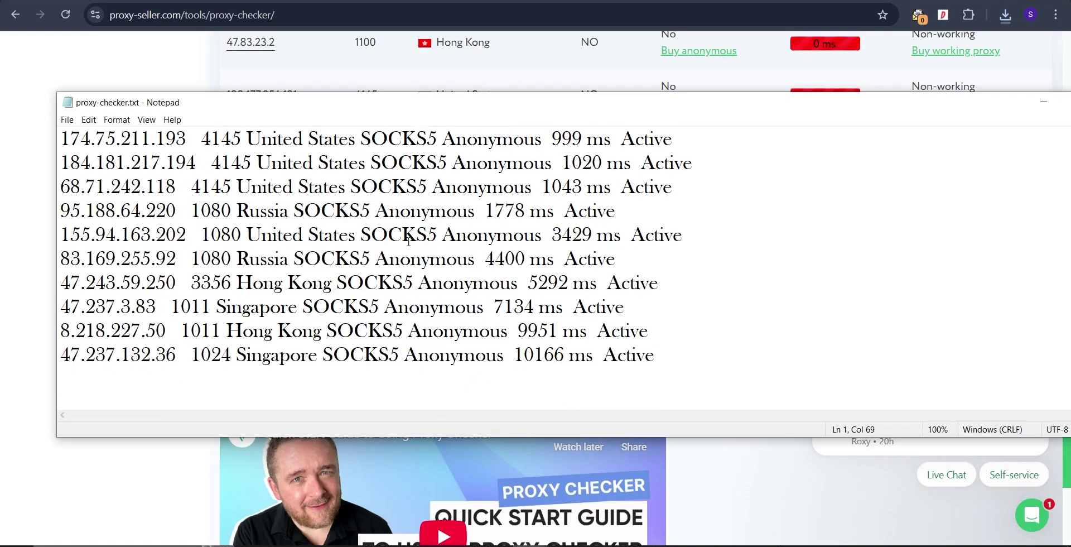
left_click_drag(232, 306, 337, 286)
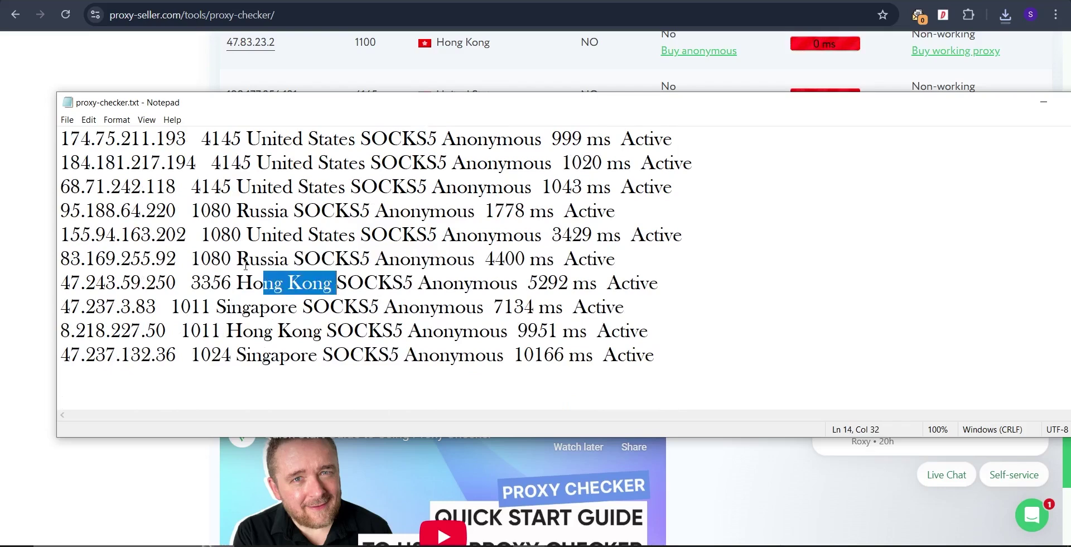
left_click_drag(237, 261, 279, 263)
scroll(255, 368, "up", 2)
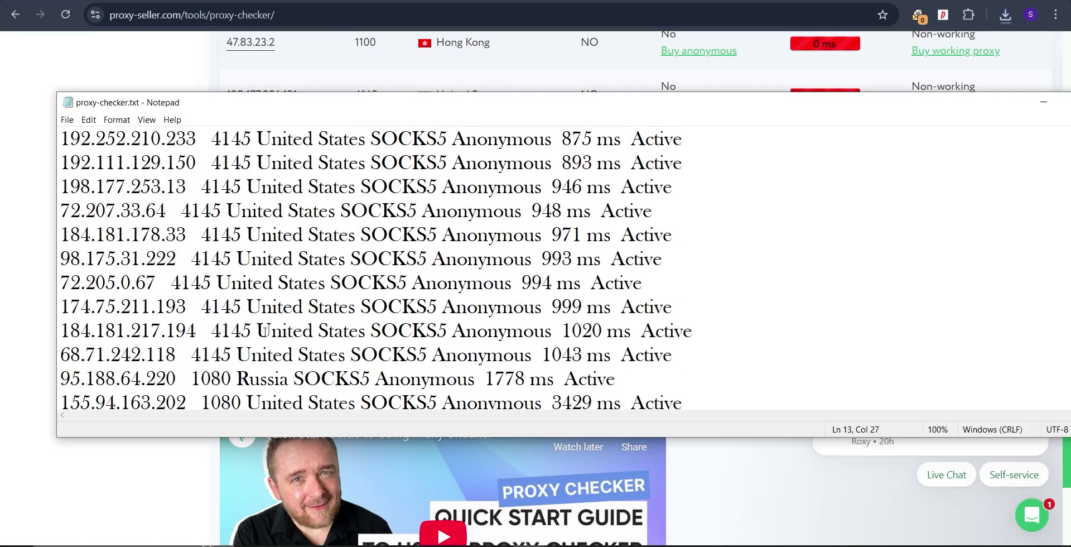
scroll(270, 318, "down", 2)
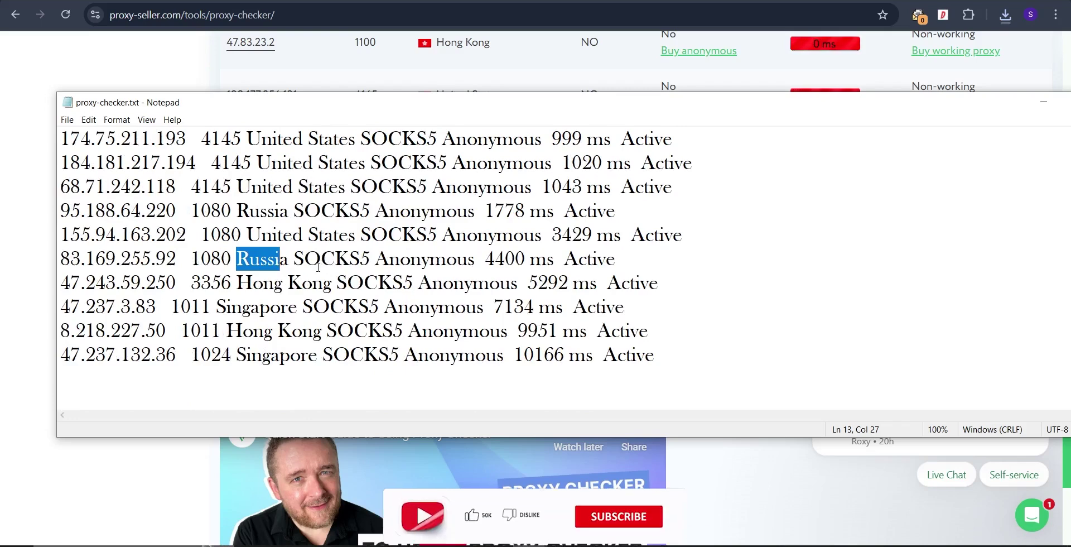
Copy the entire contents of proxy-checker.txt, including every working proxy's details.
key("ctrl+Right")
key("ctrl+Right")
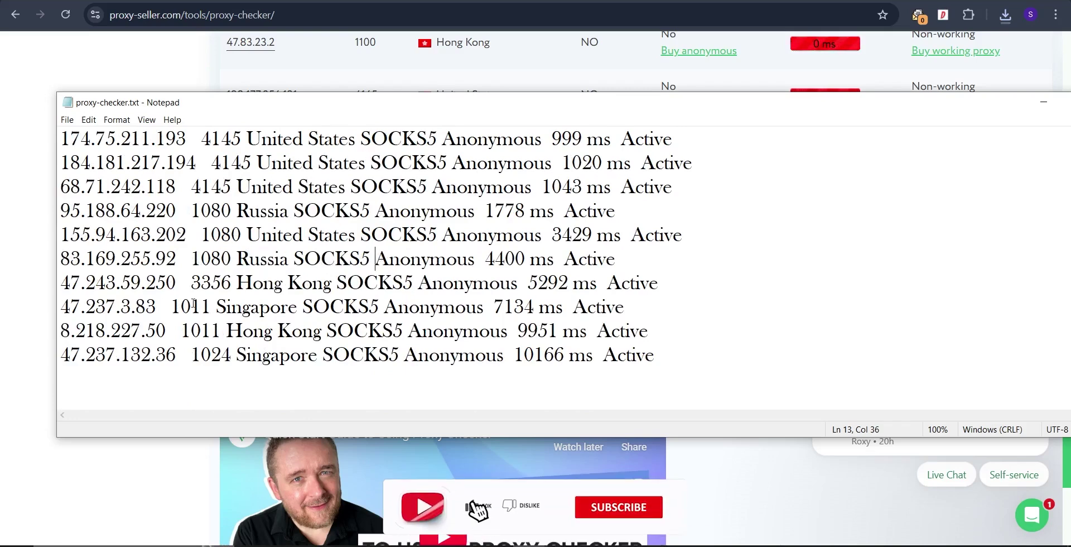
left_click_drag(182, 352, 87, 330)
left_click(191, 354)
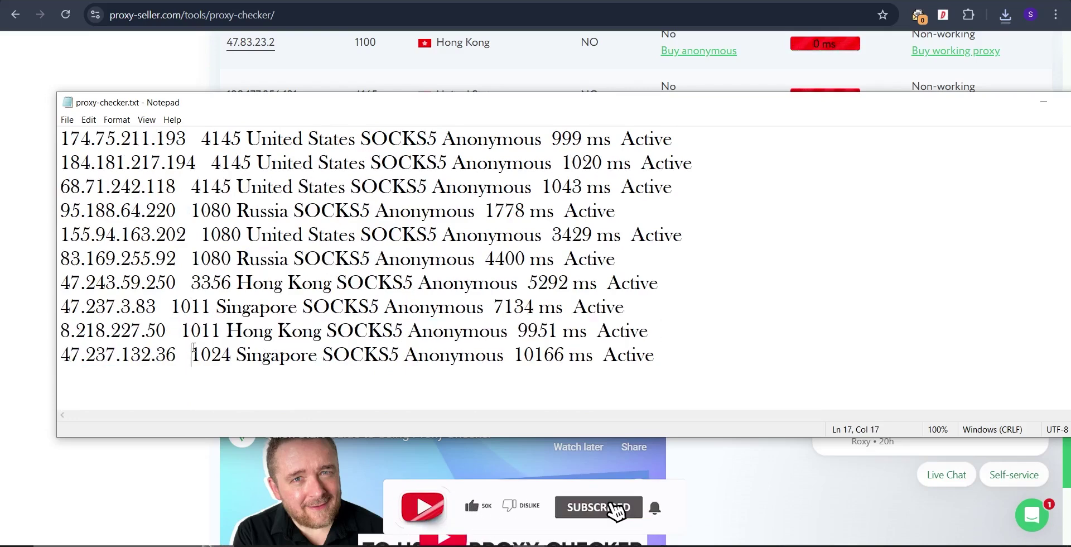
key("ctrl+a")
key("ctrl+c")
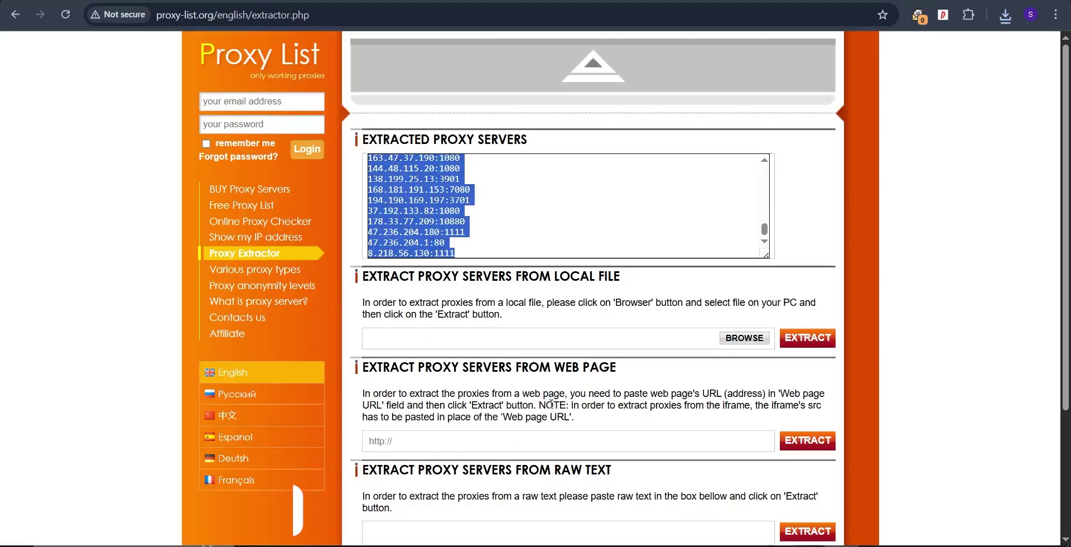
Switch to the Proxy Extractor page on proxy-list.org and paste the copied working-proxy text as raw text.
scroll(551, 401, "down", 3)
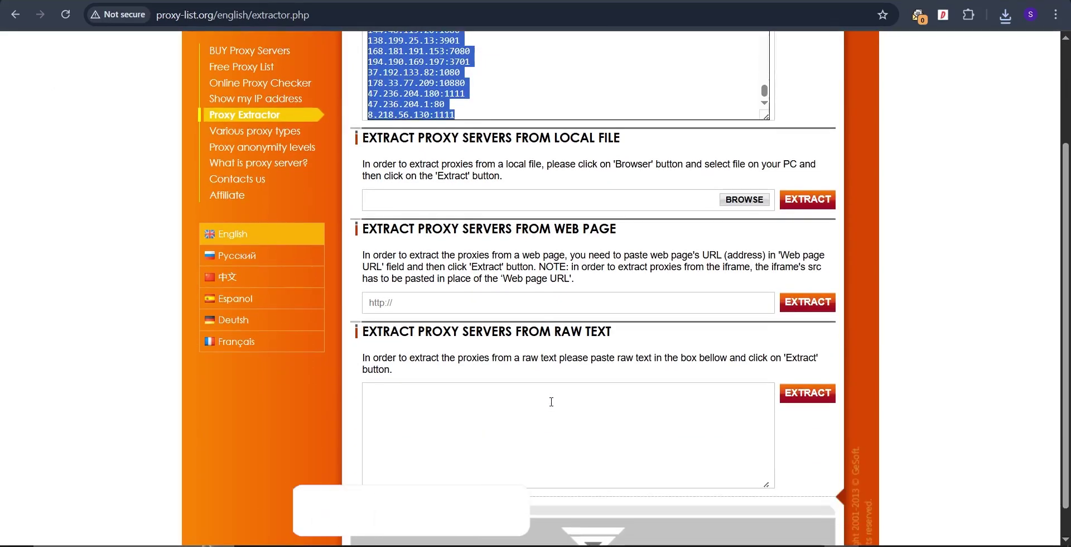
scroll(551, 402, "up", 3)
scroll(536, 408, "down", 4)
left_click(510, 413)
key("ctrl+v")
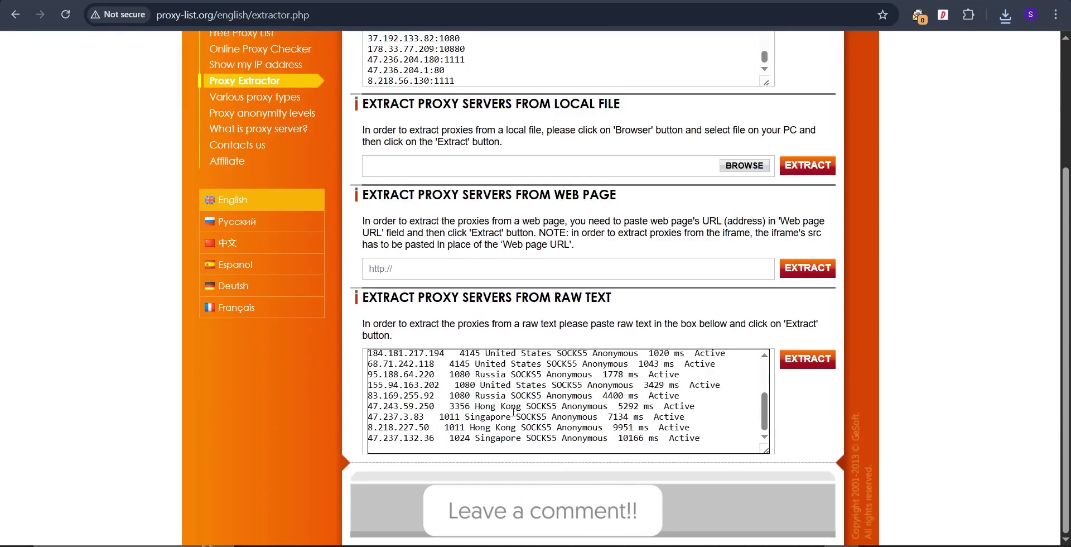
Clear the previously extracted proxy servers and extract the proxies from the pasted raw text.
scroll(513, 411, "up", 3)
left_click(485, 195)
key("ctrl+a")
key("BackSpace")
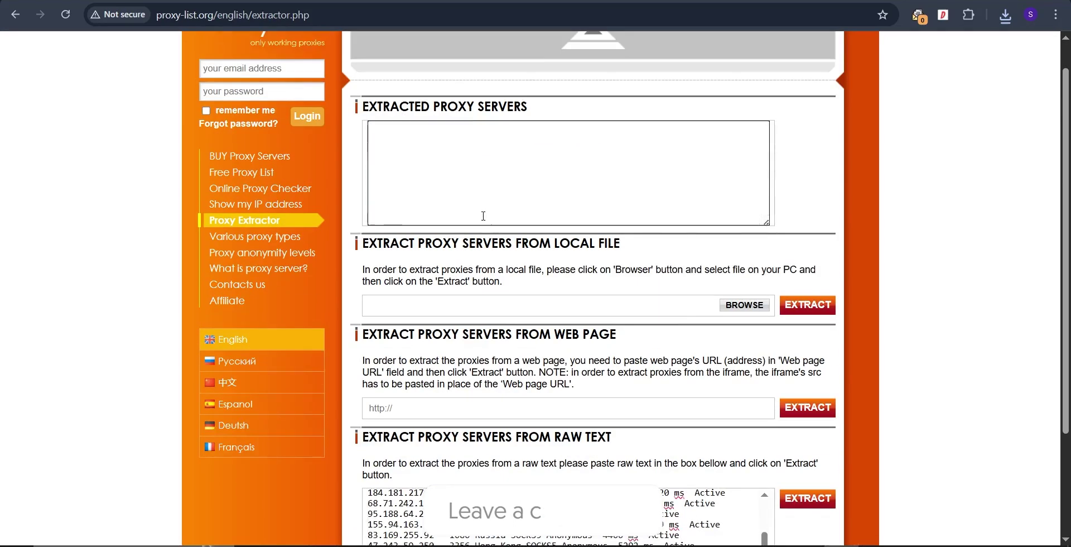
scroll(483, 217, "down", 1)
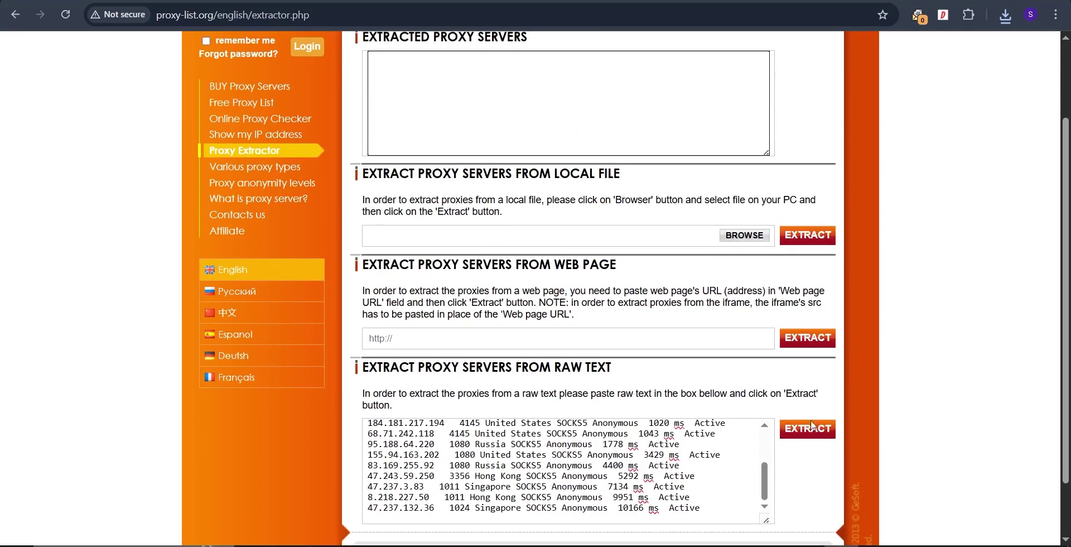
left_click(808, 428)
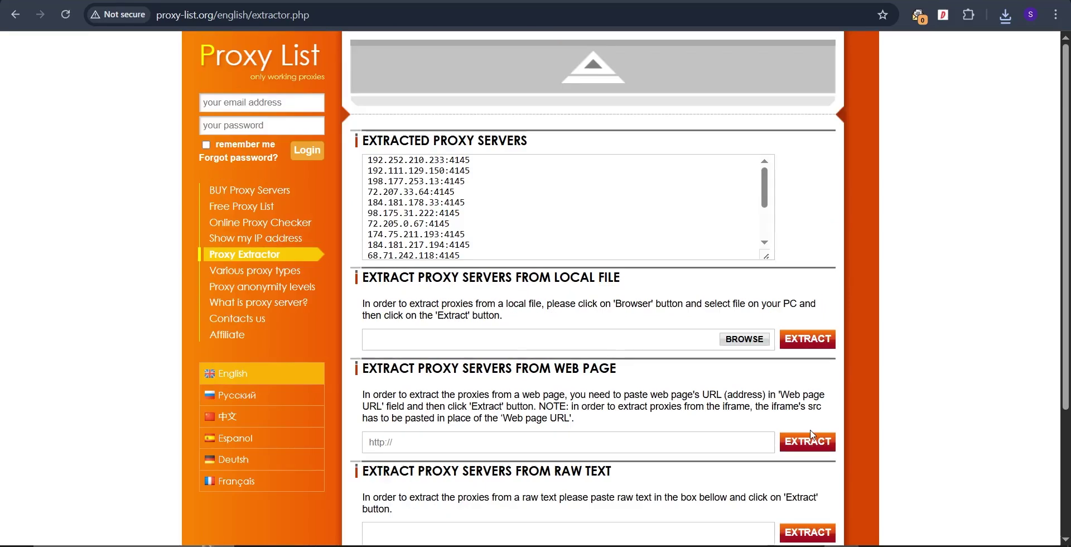
Copy all the extracted IP:port proxies into a new Notepad document.
left_click_drag(504, 161, 364, 161)
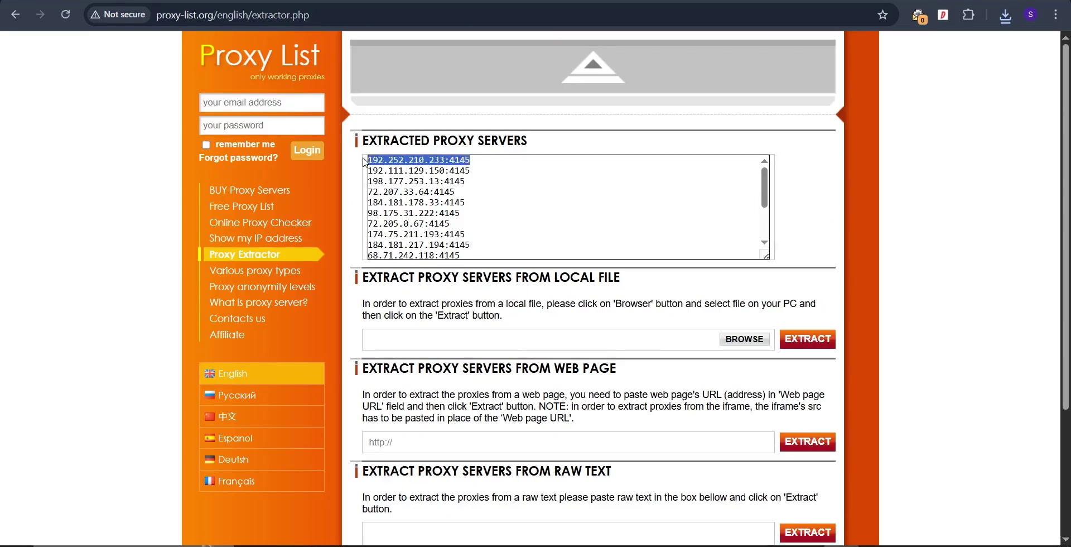
left_click(370, 160)
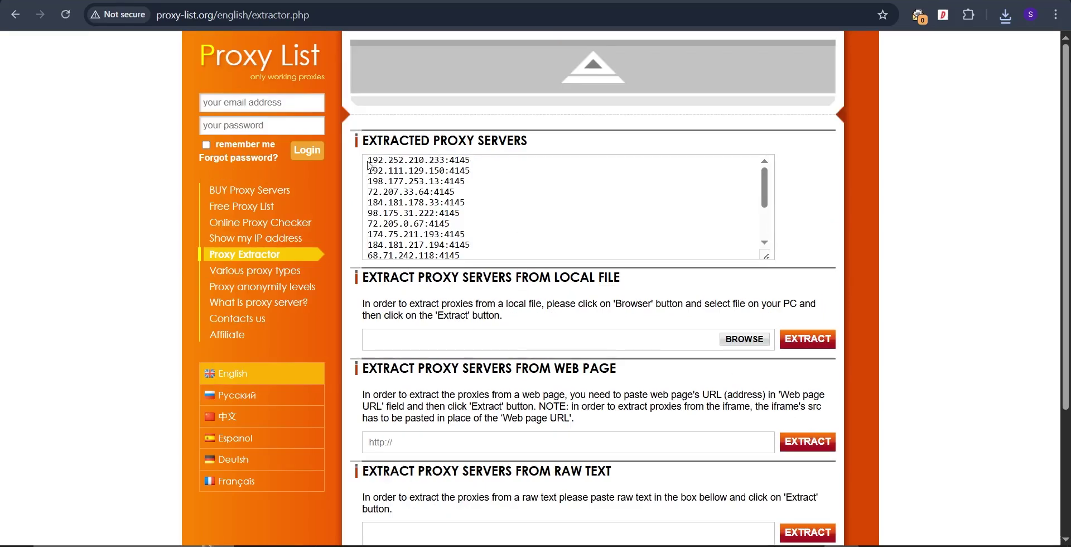
left_click_drag(370, 160, 506, 162)
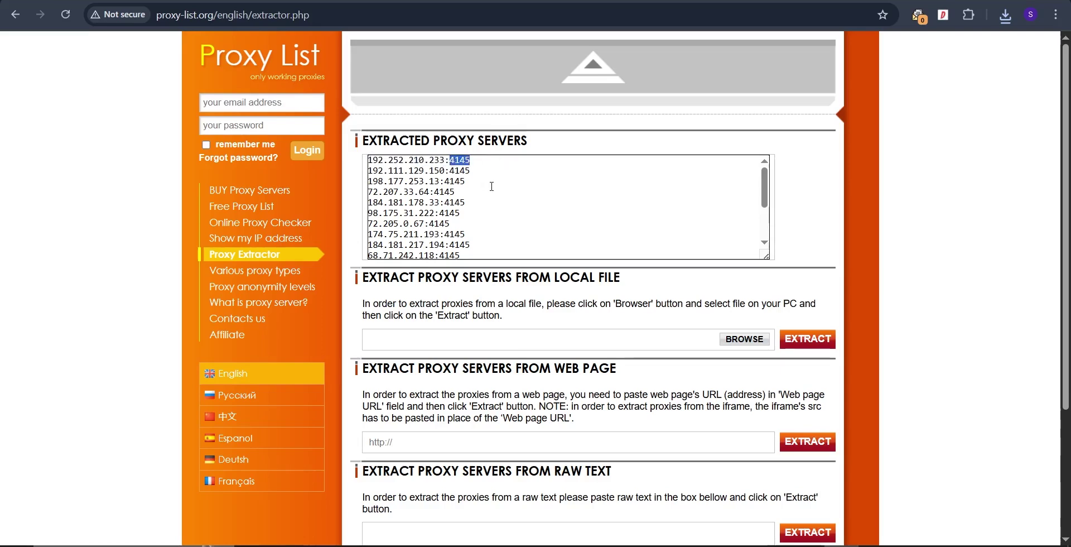
scroll(482, 231, "down", 2)
scroll(479, 236, "up", 2)
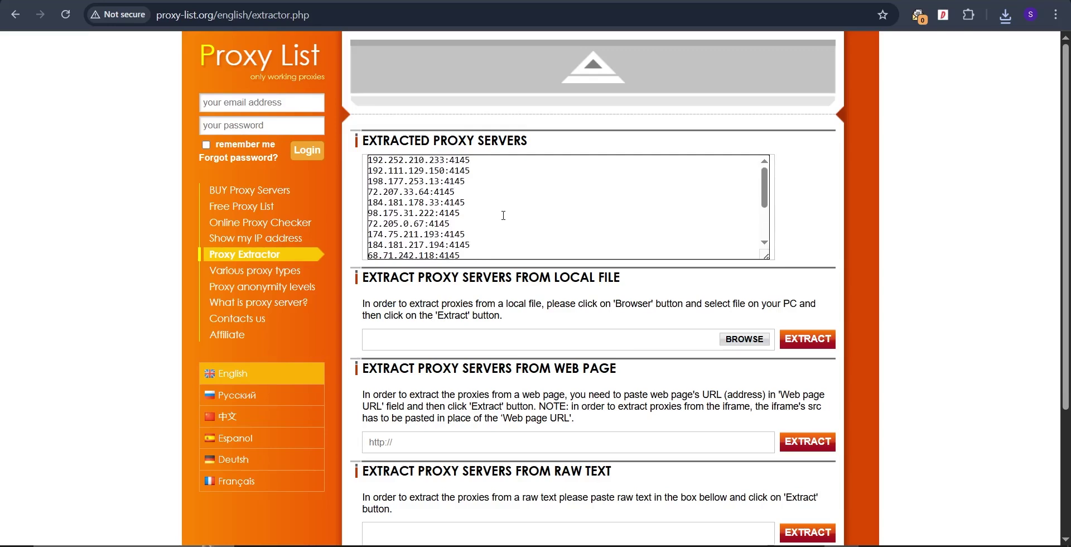
key("ctrl+a")
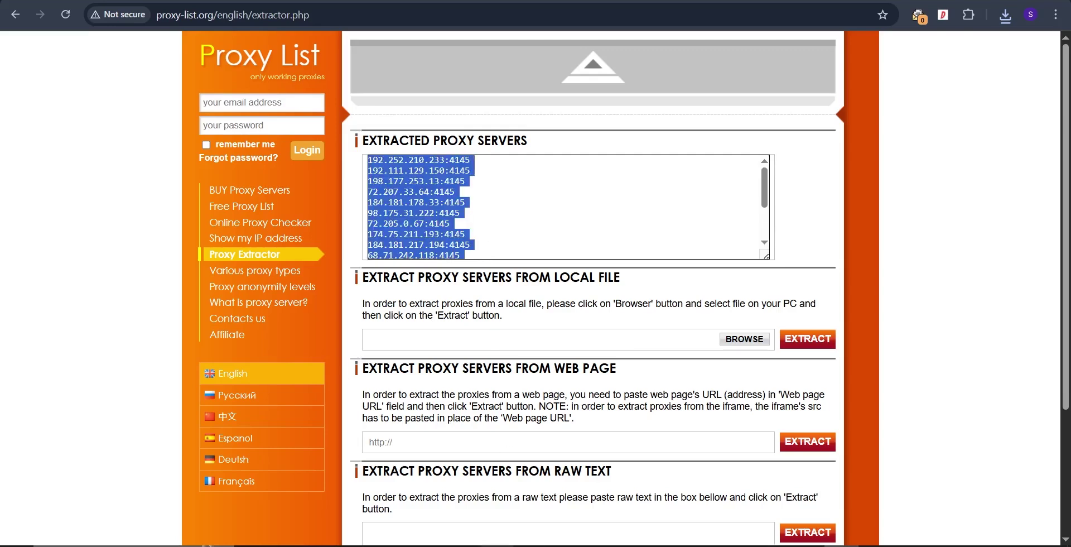
right_click(530, 546)
left_click(521, 487)
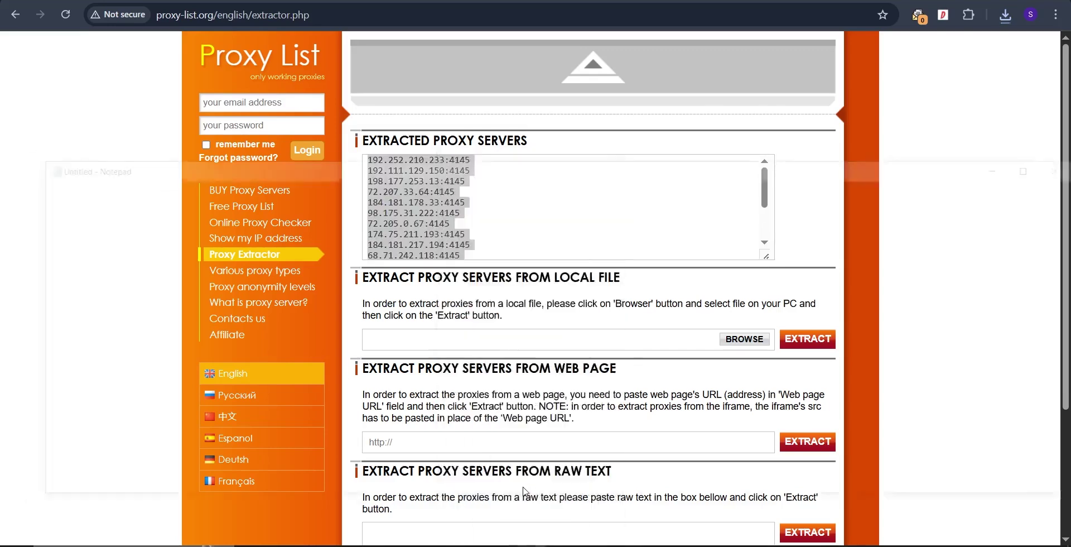
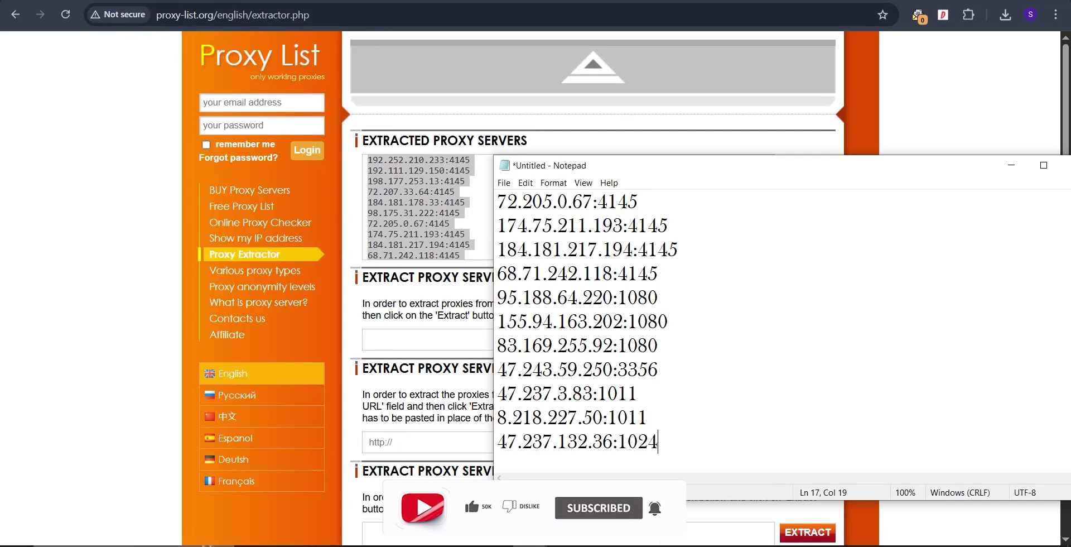
key("alt+Tab")
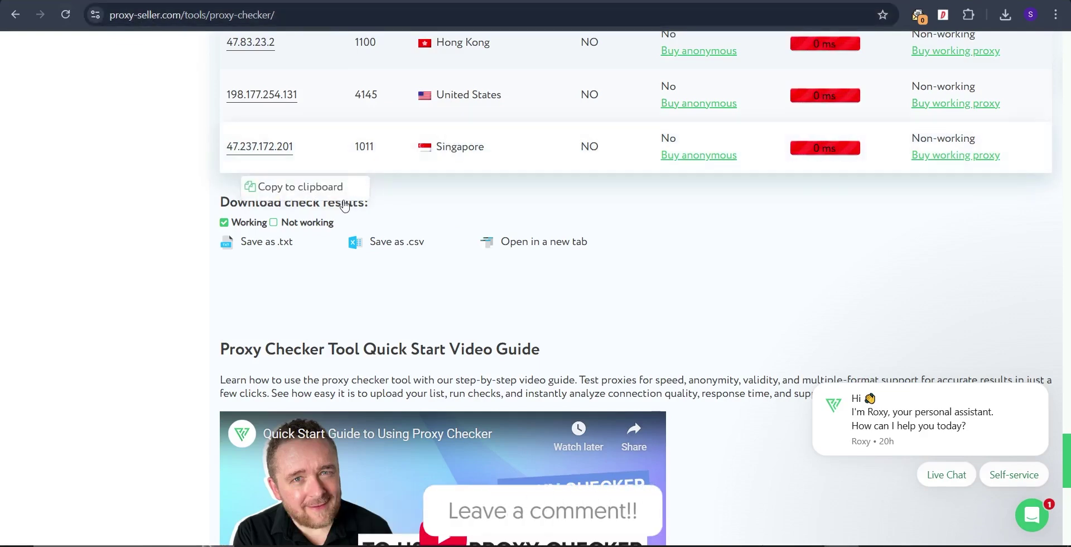
scroll(502, 211, "up", 2)
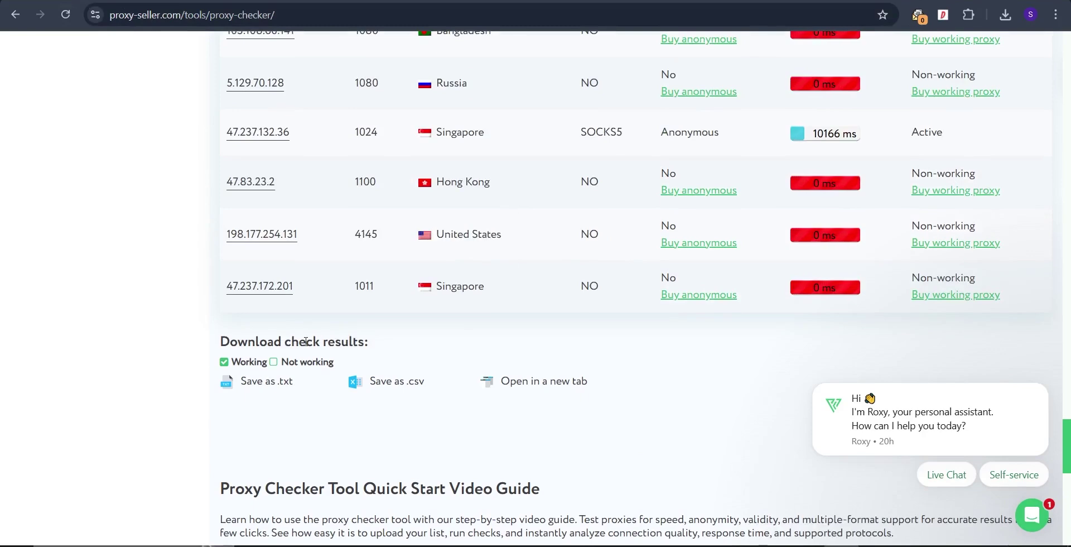
left_click(154, 3)
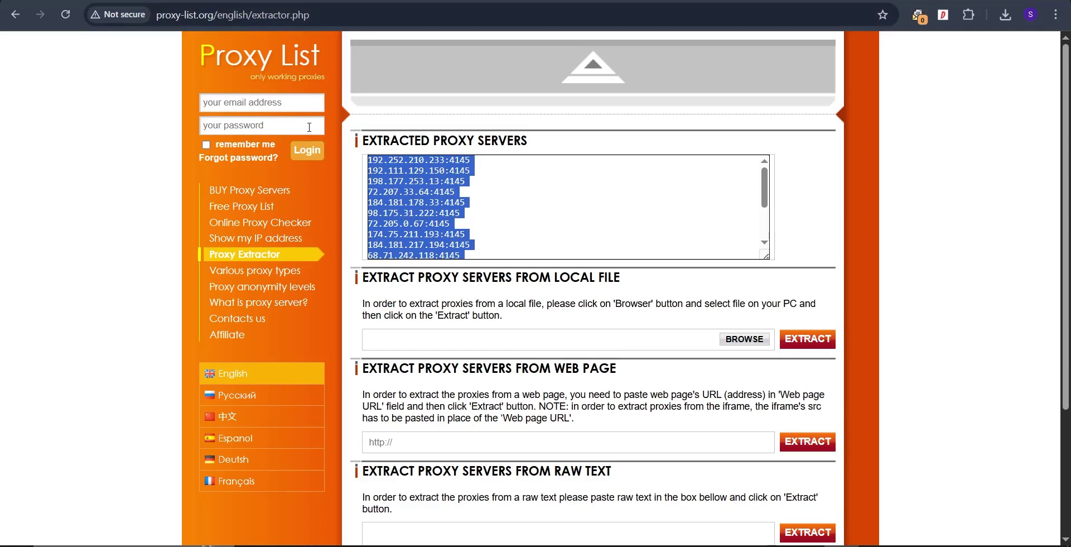
key("ctrl+Tab")
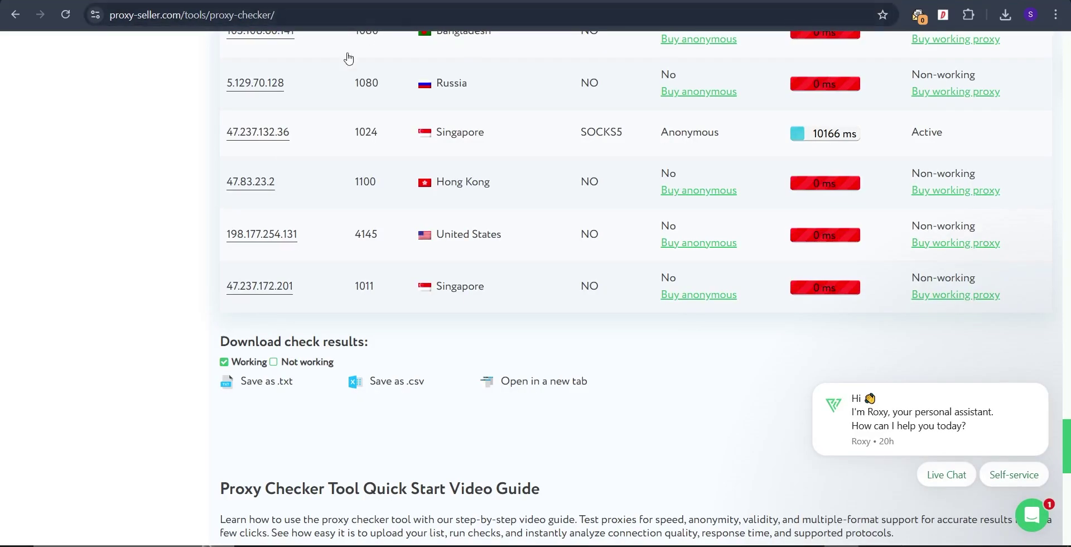
left_click(276, 285)
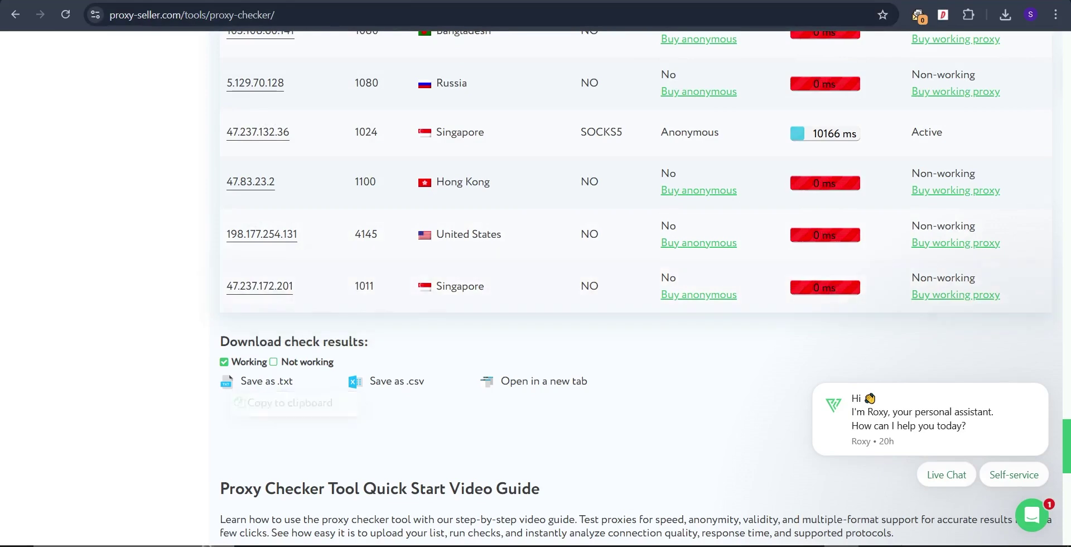
key("ctrl+Tab")
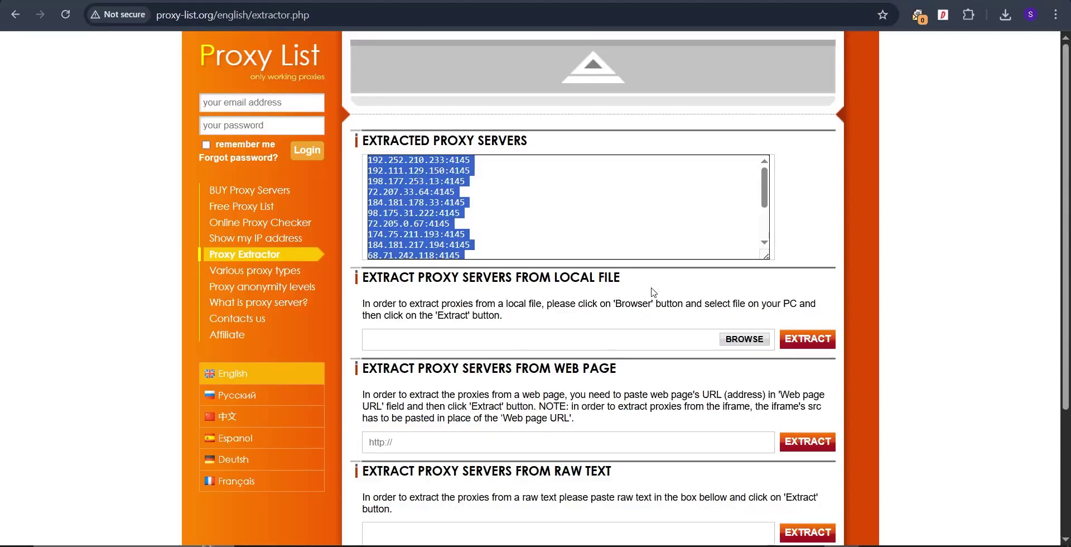